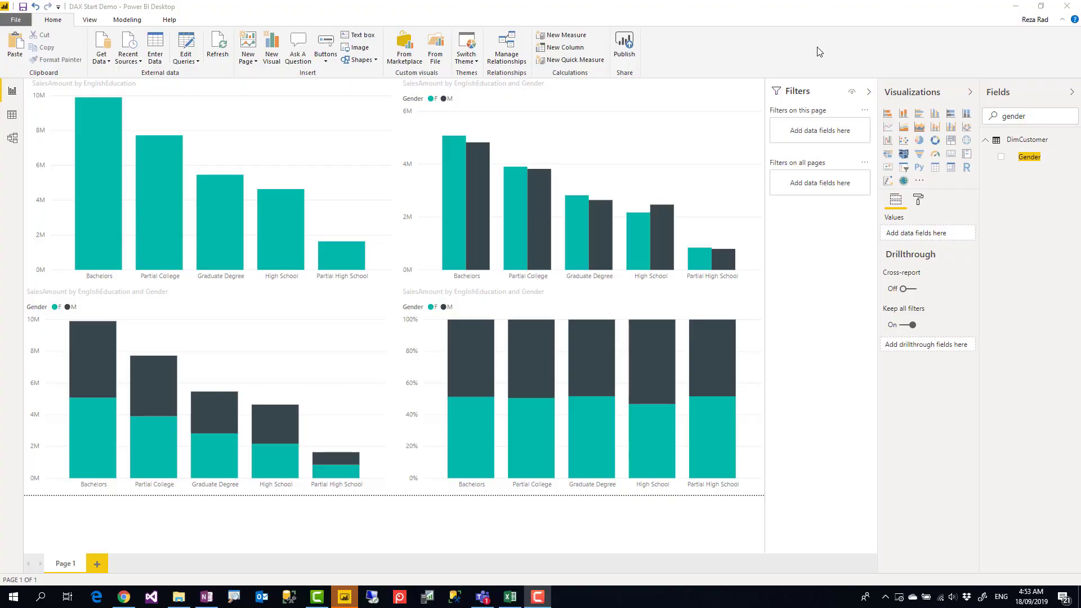
# - Select the top-right, top-left and bottom-left charts to compare their Axis, Legend and Value wells
pyautogui.click(753, 32)
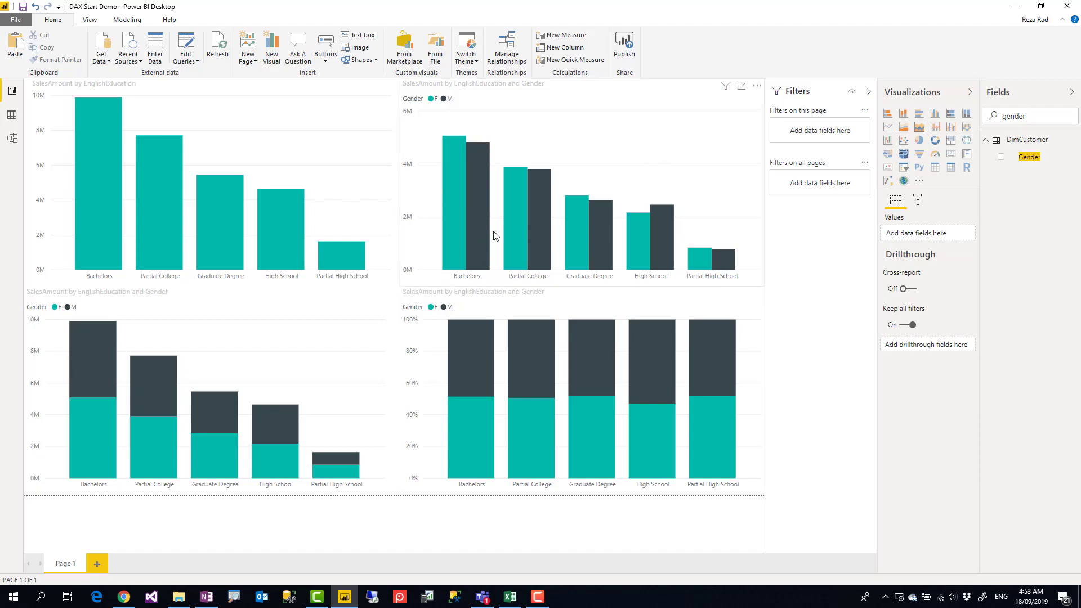
pyautogui.click(624, 135)
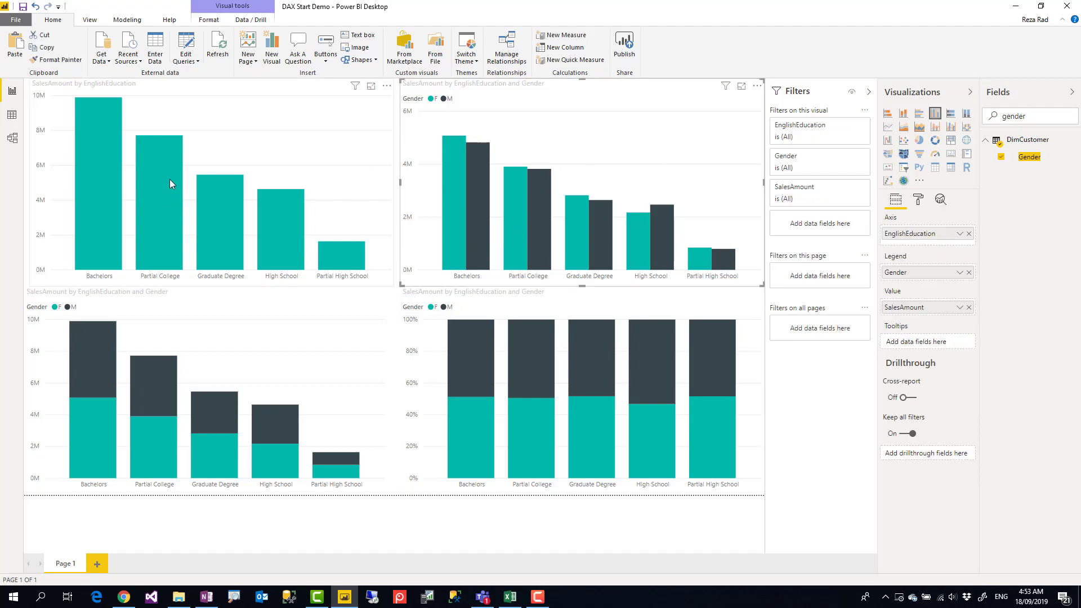
pyautogui.click(280, 147)
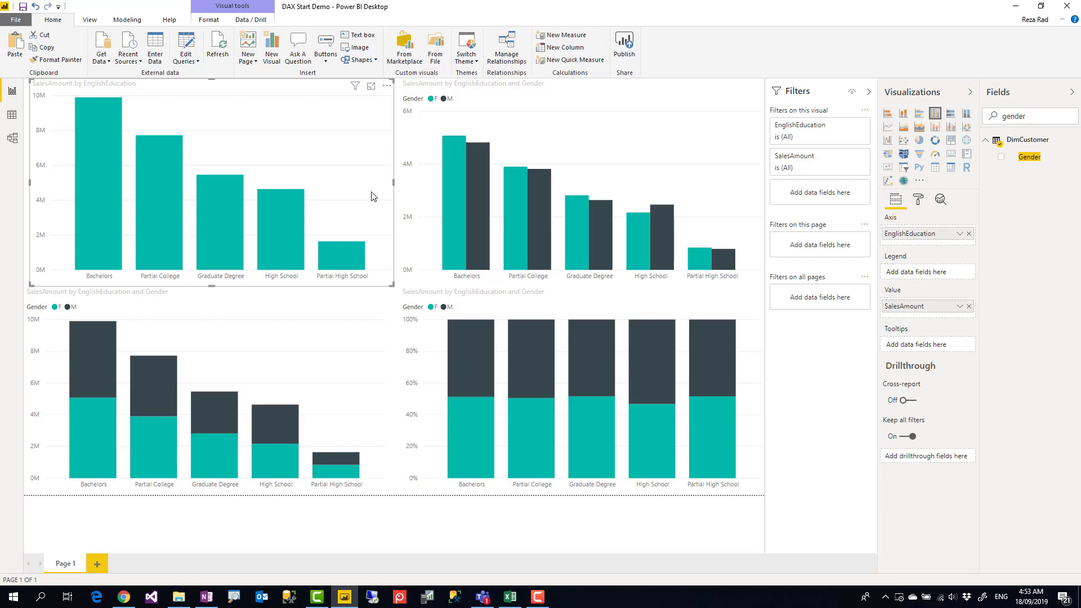
pyautogui.click(576, 142)
pyautogui.click(329, 382)
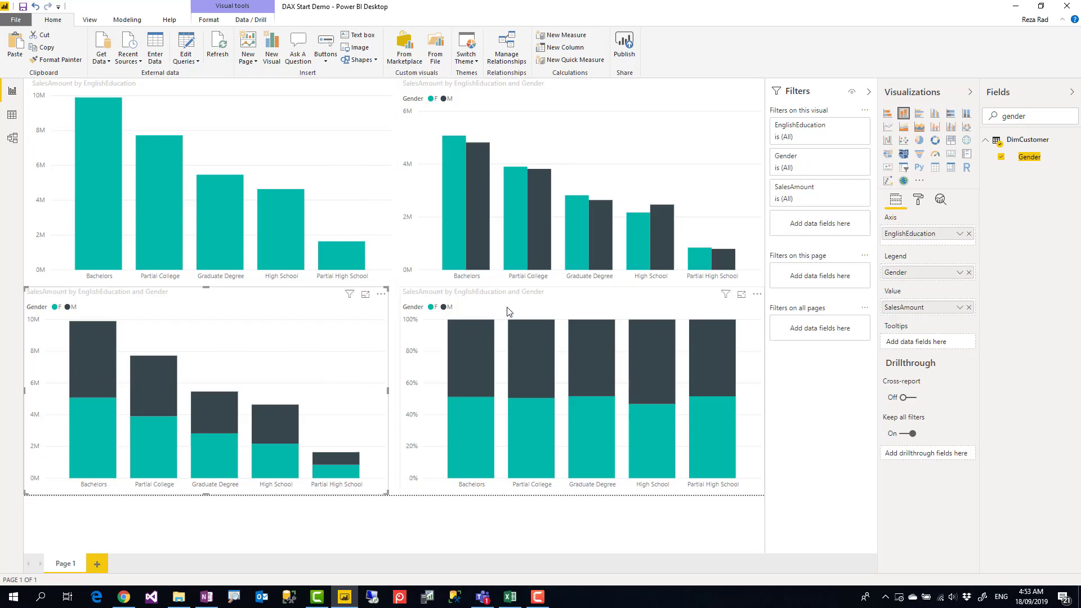
pyautogui.click(506, 309)
pyautogui.click(353, 170)
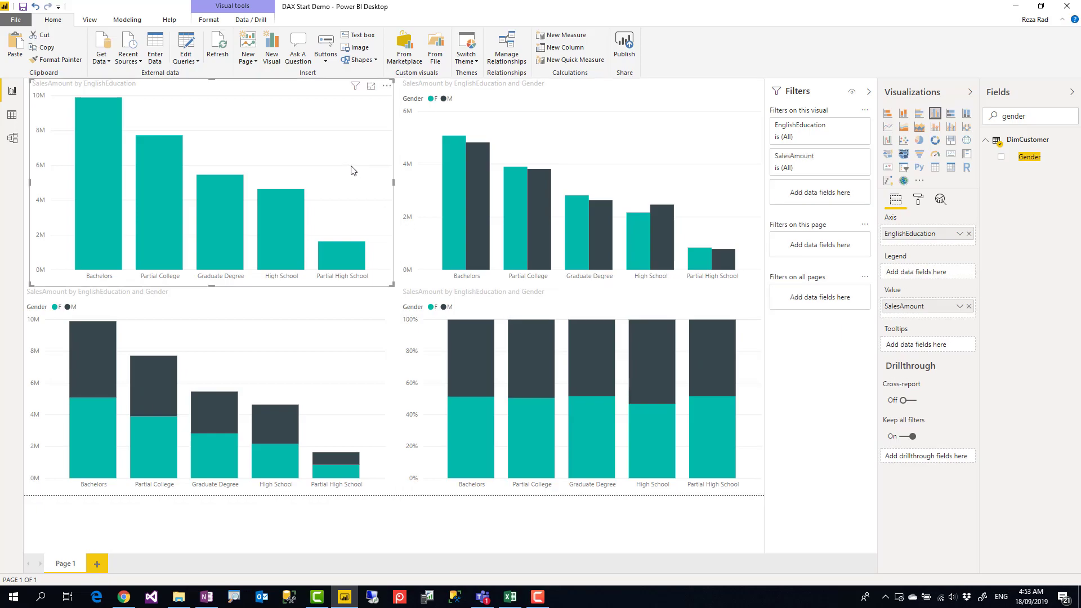
pyautogui.moveTo(286, 234)
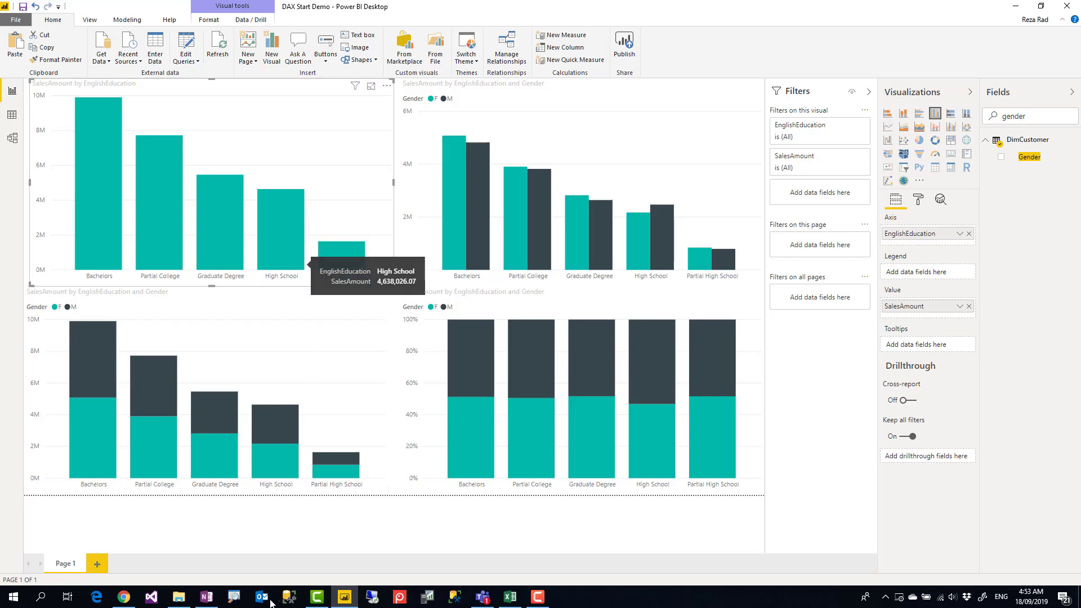
# - Keep inspecting the remaining charts on Page 1, including the bottom-right one
pyautogui.click(234, 598)
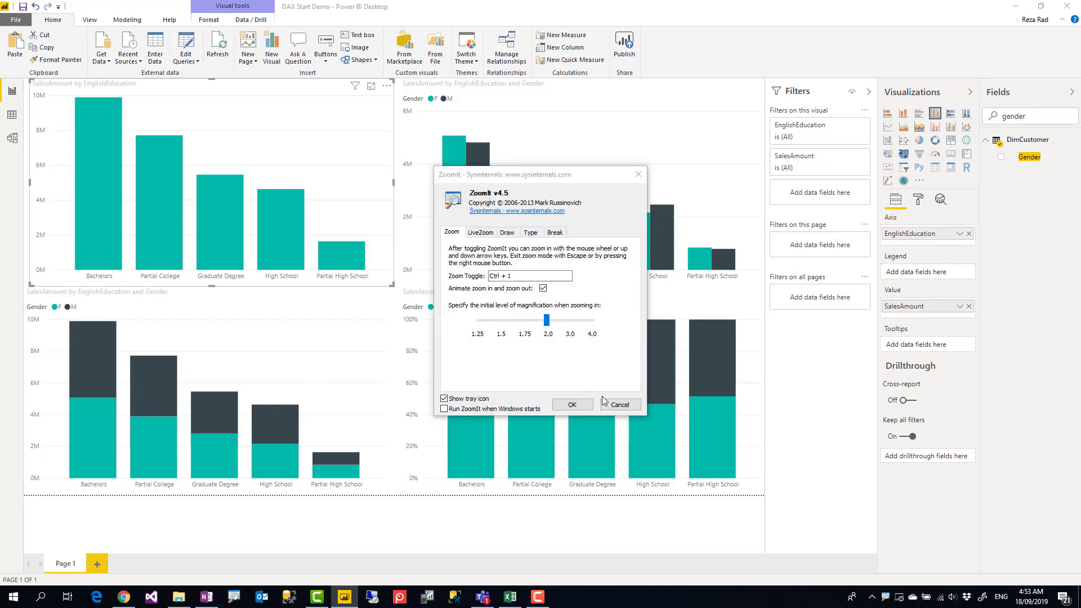
pyautogui.click(602, 401)
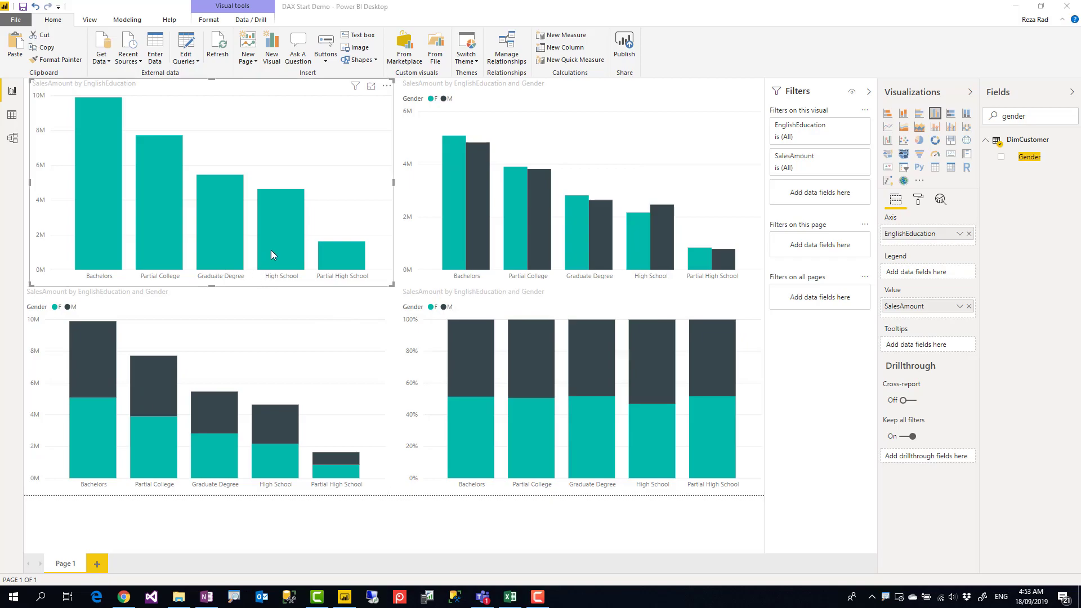
pyautogui.moveTo(271, 251)
pyautogui.hotkey('ctrl', '4')
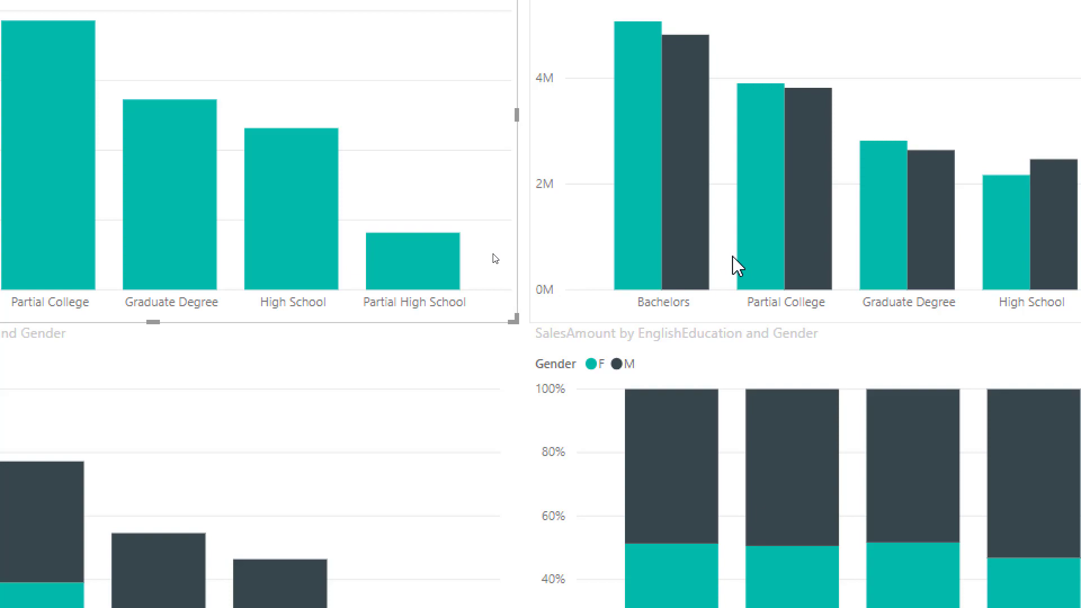
pyautogui.moveTo(691, 270)
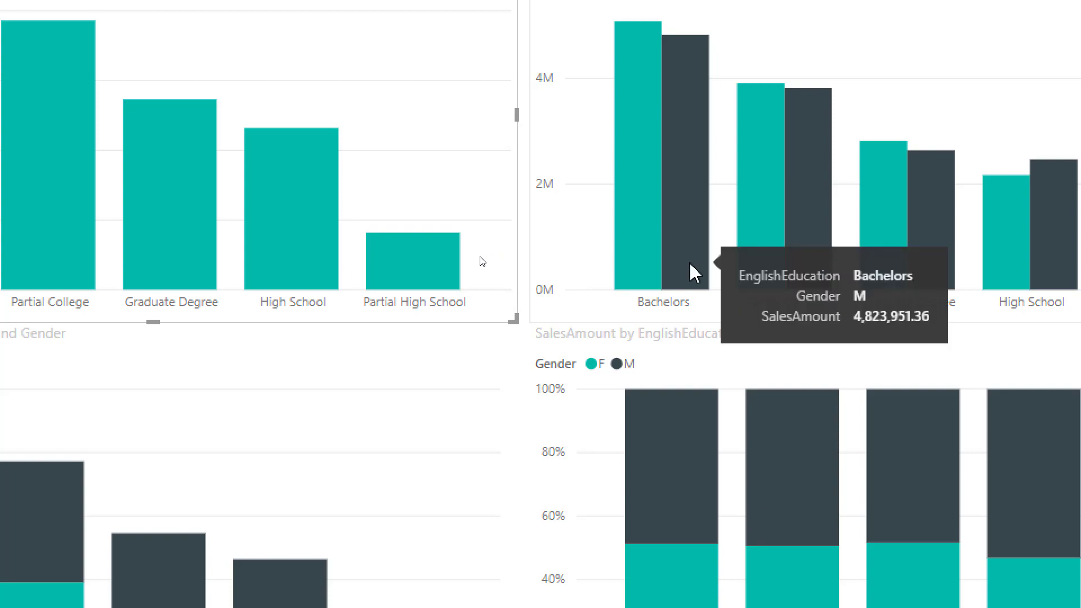
pyautogui.hotkey('ctrl', '4')
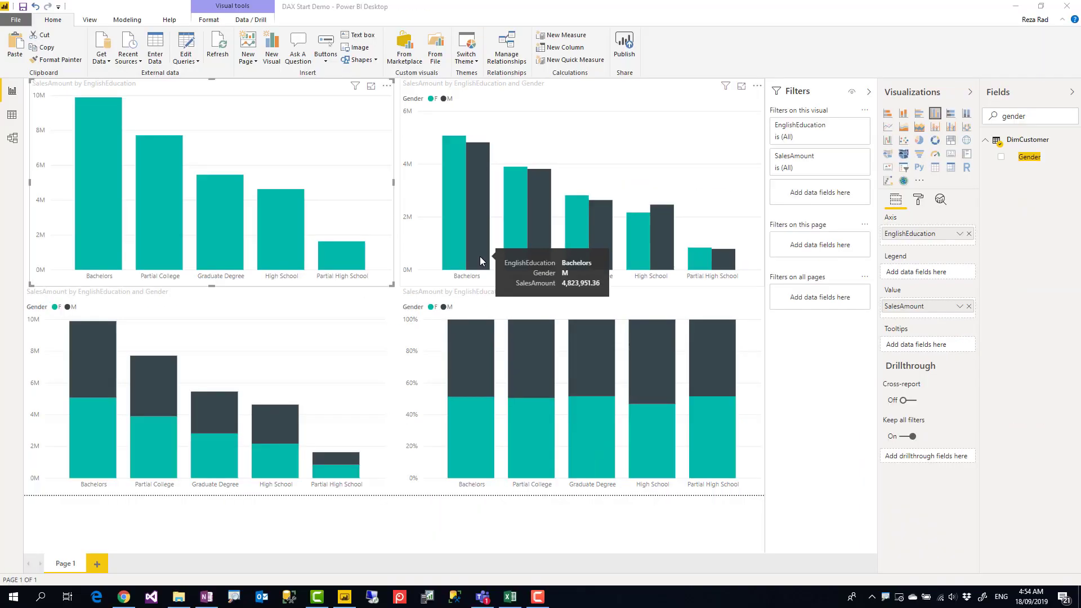
pyautogui.moveTo(532, 262)
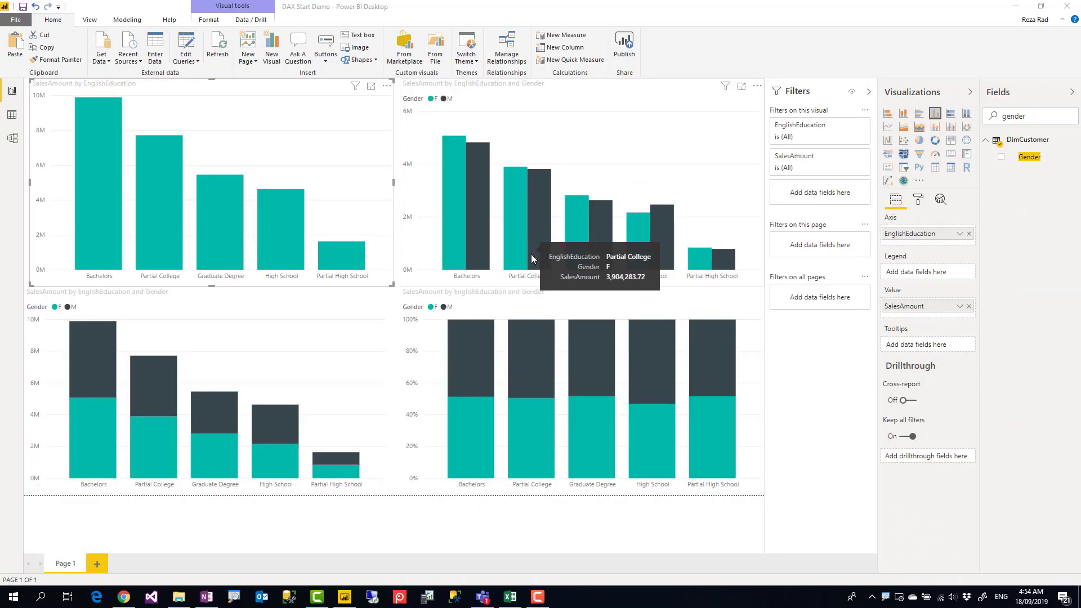
# - Reselect the top-left SalesAmount chart and nudge it left to match the chart beneath
pyautogui.click(583, 158)
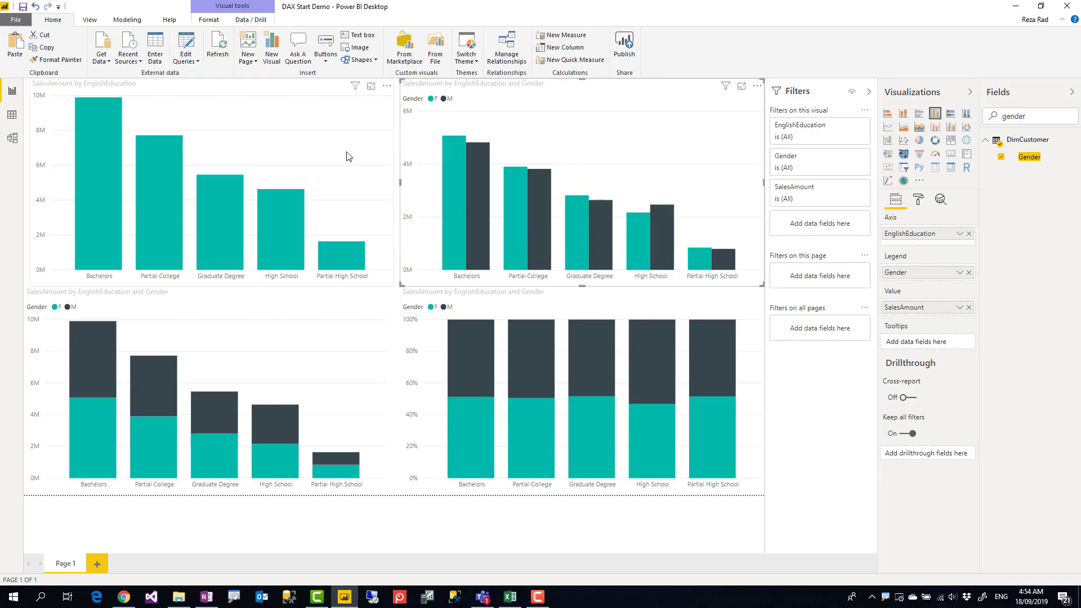
pyautogui.click(392, 145)
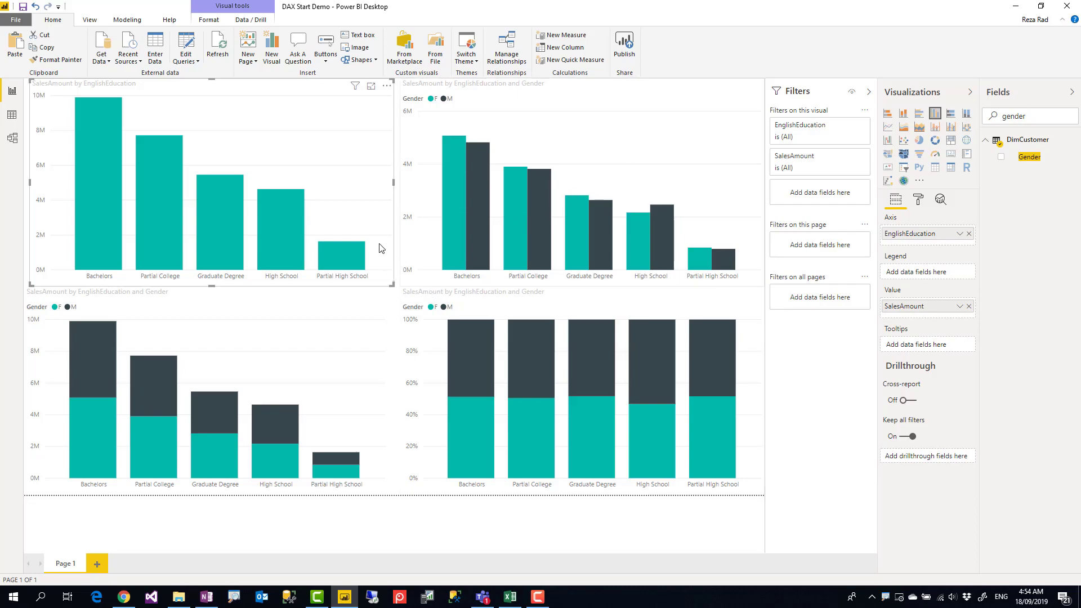
pyautogui.moveTo(331, 176); pyautogui.dragTo(309, 162)
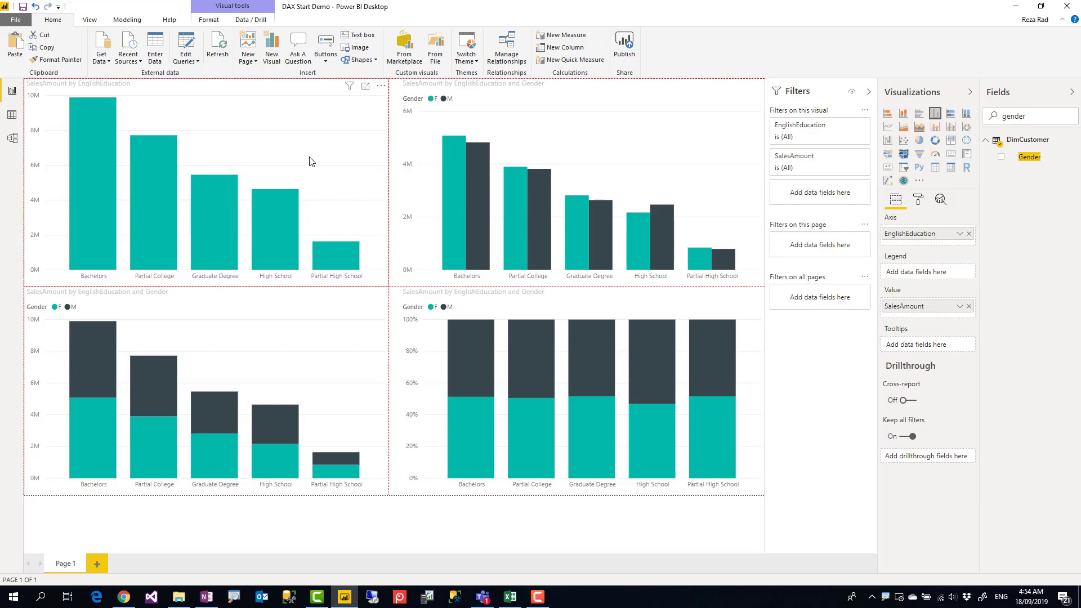
# - Add a blank page and rename it 'tooltip for Sales'
pyautogui.click(97, 564)
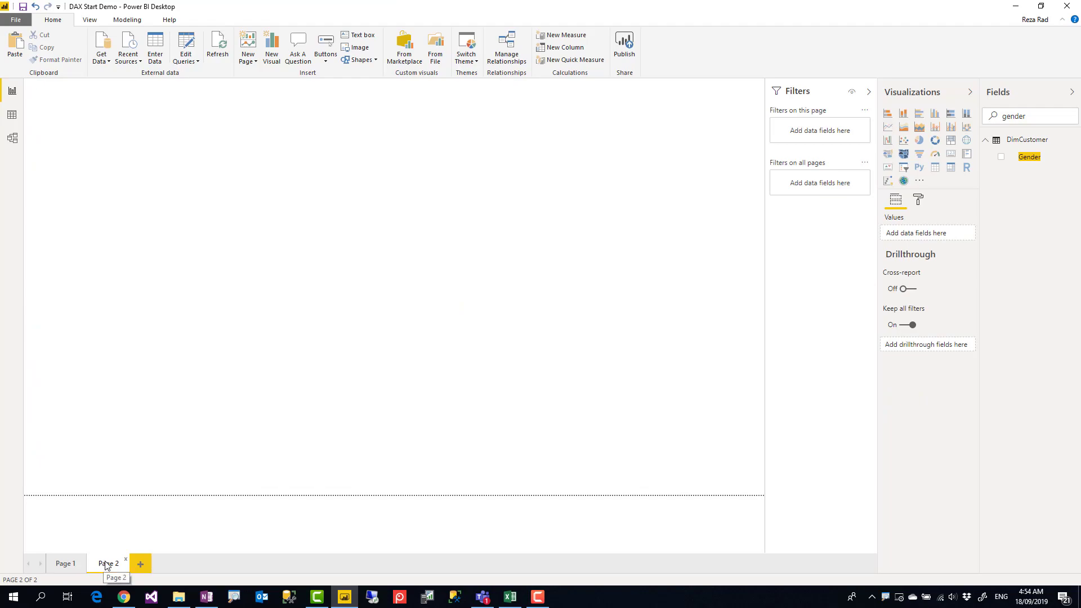
pyautogui.doubleClick(109, 563)
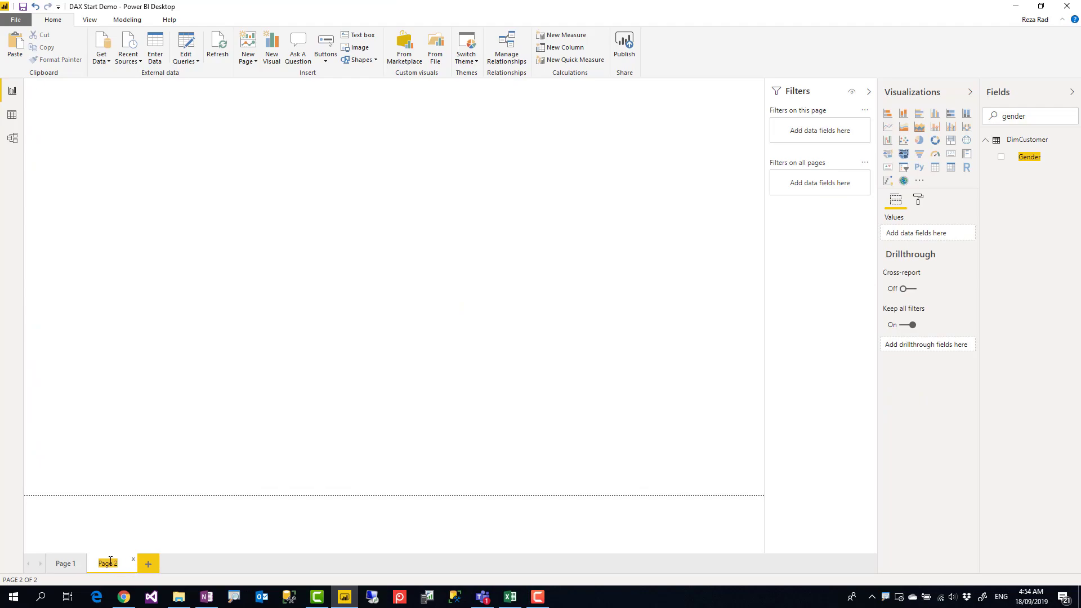
pyautogui.write('t')
pyautogui.write('ooltip for ')
pyautogui.write('Sales')
pyautogui.press('Return')
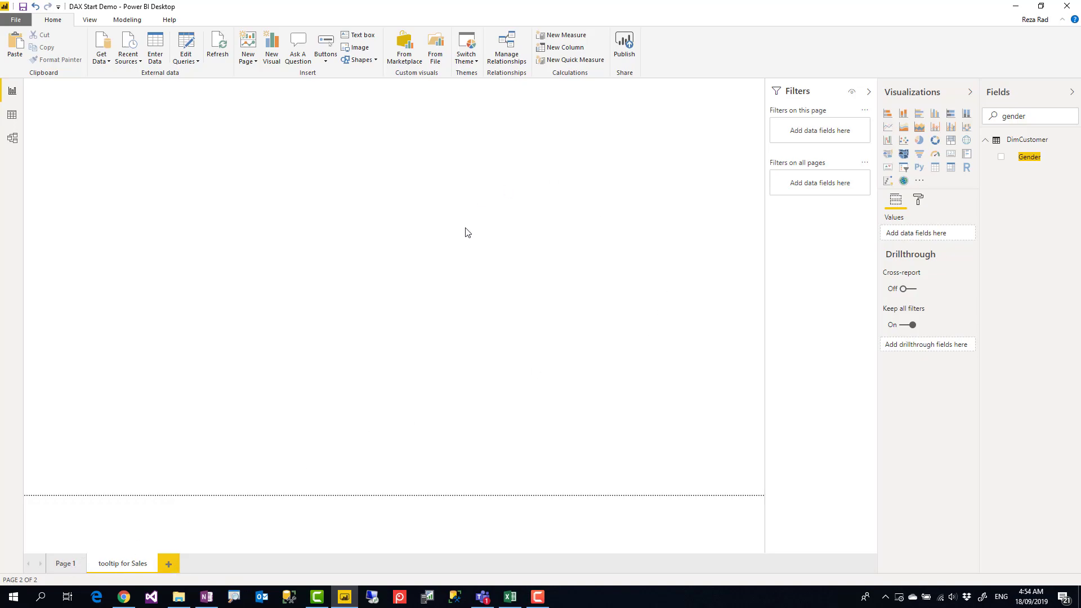
# - Switch Tooltip to On under Page information, then go back to Page 1
pyautogui.click(918, 203)
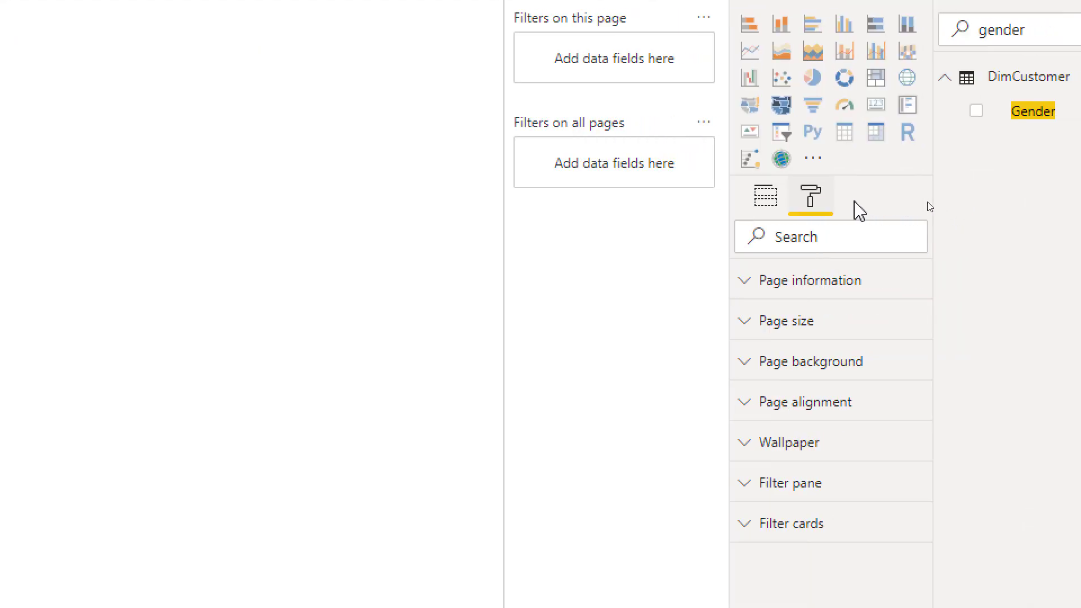
pyautogui.click(785, 286)
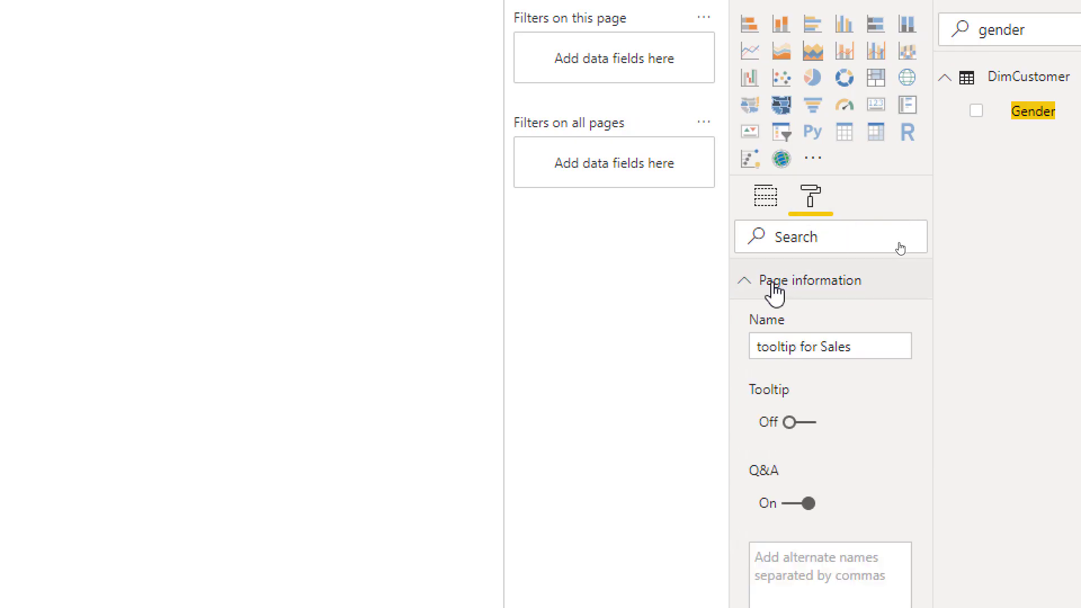
pyautogui.click(815, 433)
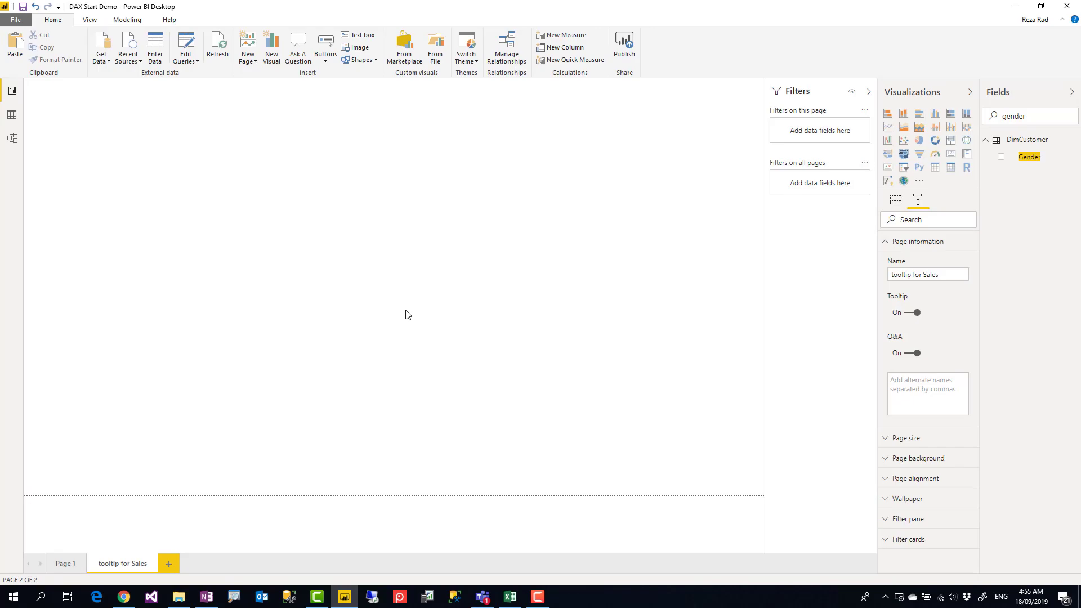
pyautogui.click(57, 567)
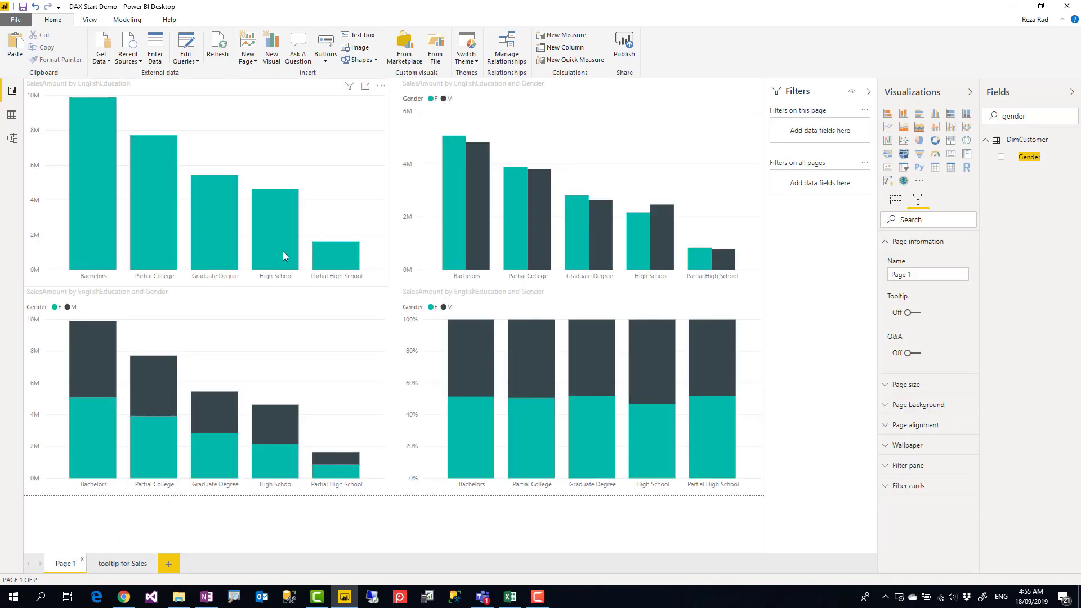
pyautogui.moveTo(283, 251)
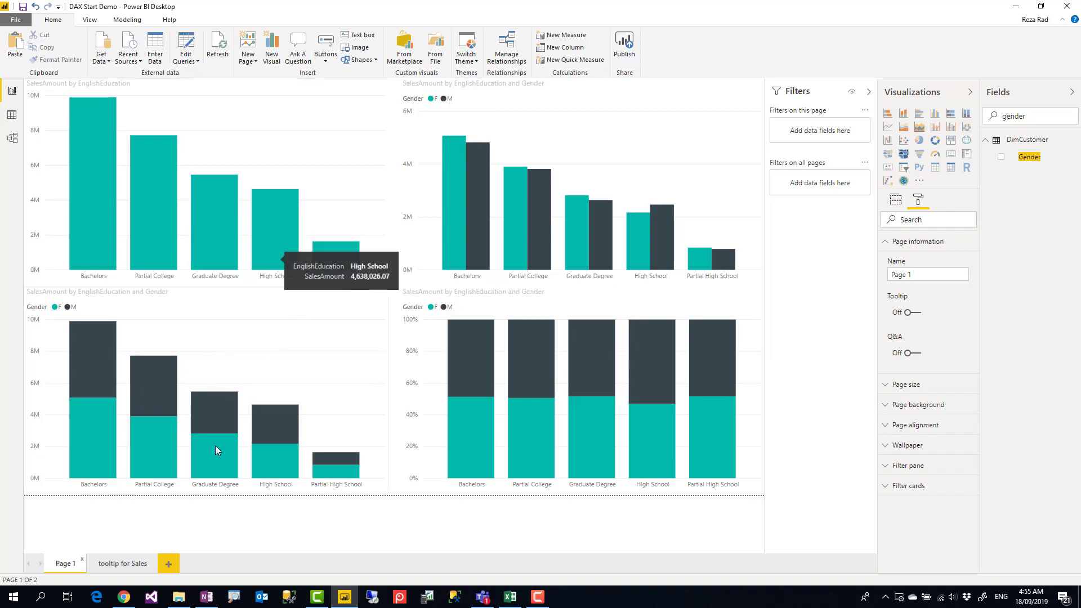
# - On the tooltip for Sales page, set the Page size type to Tooltip (320 × 240)
pyautogui.click(122, 563)
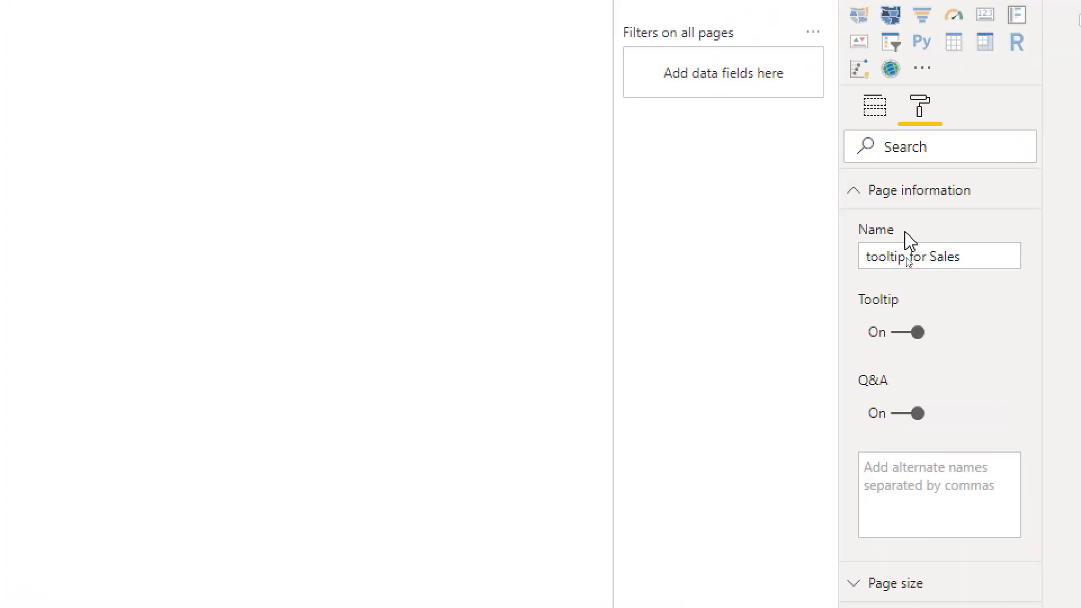
pyautogui.click(853, 190)
pyautogui.click(854, 230)
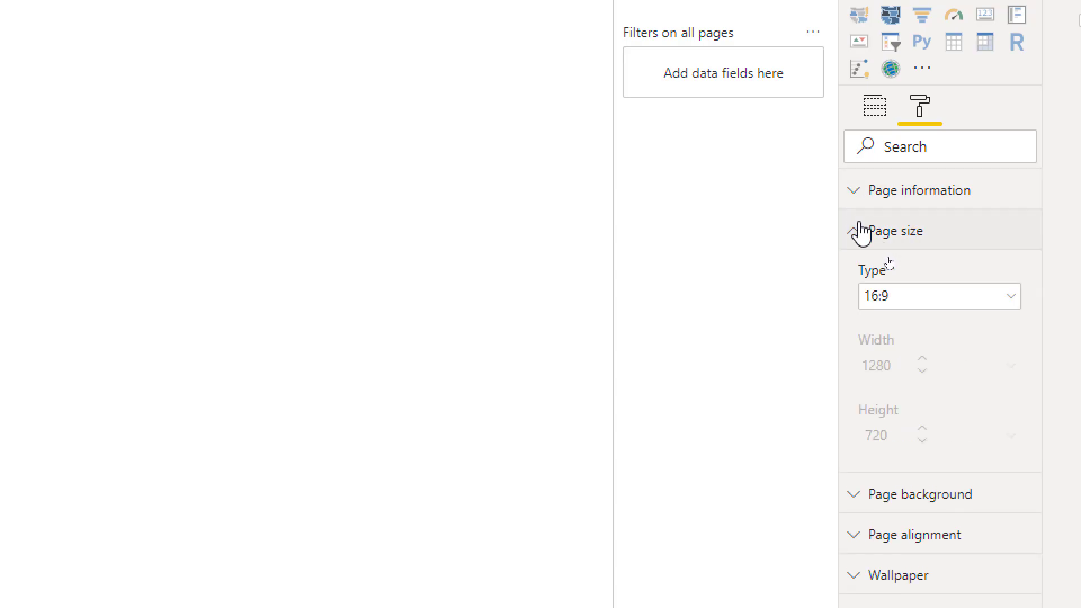
pyautogui.click(950, 299)
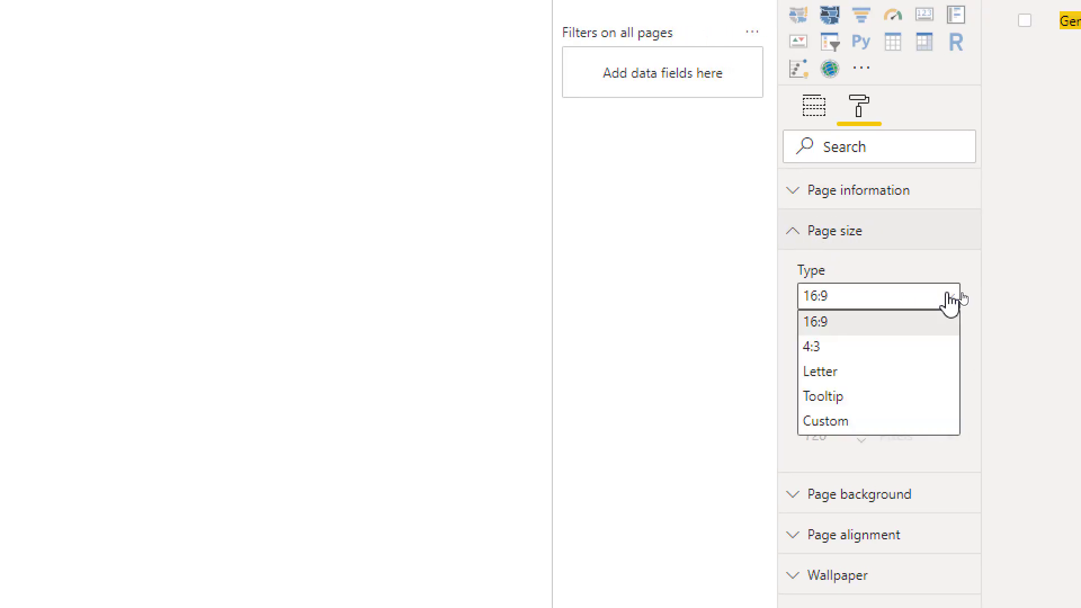
pyautogui.click(832, 400)
pyautogui.click(880, 307)
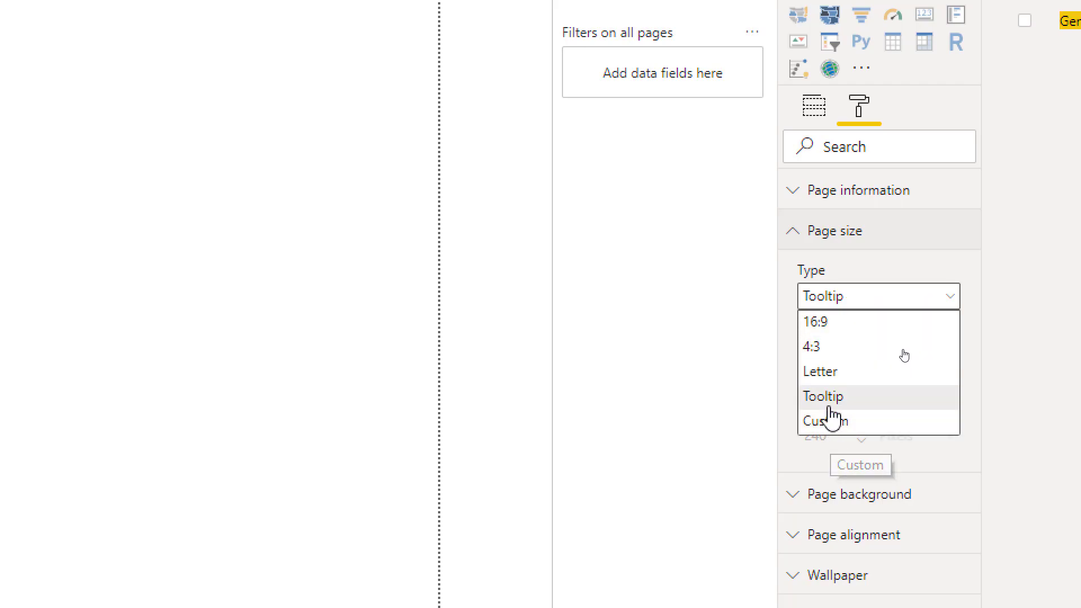
pyautogui.click(829, 401)
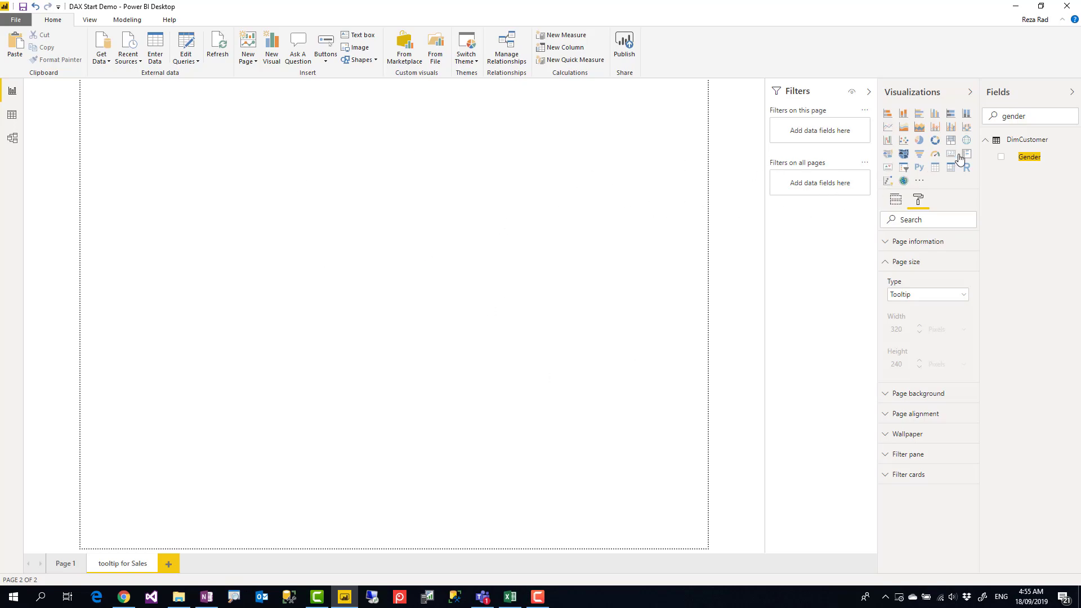
# - Build a column chart of SalesAmount by the FullDateAlternateKey date hierarchy
pyautogui.moveTo(1051, 117); pyautogui.dragTo(985, 110)
pyautogui.write('salesam')
pyautogui.click(1001, 157)
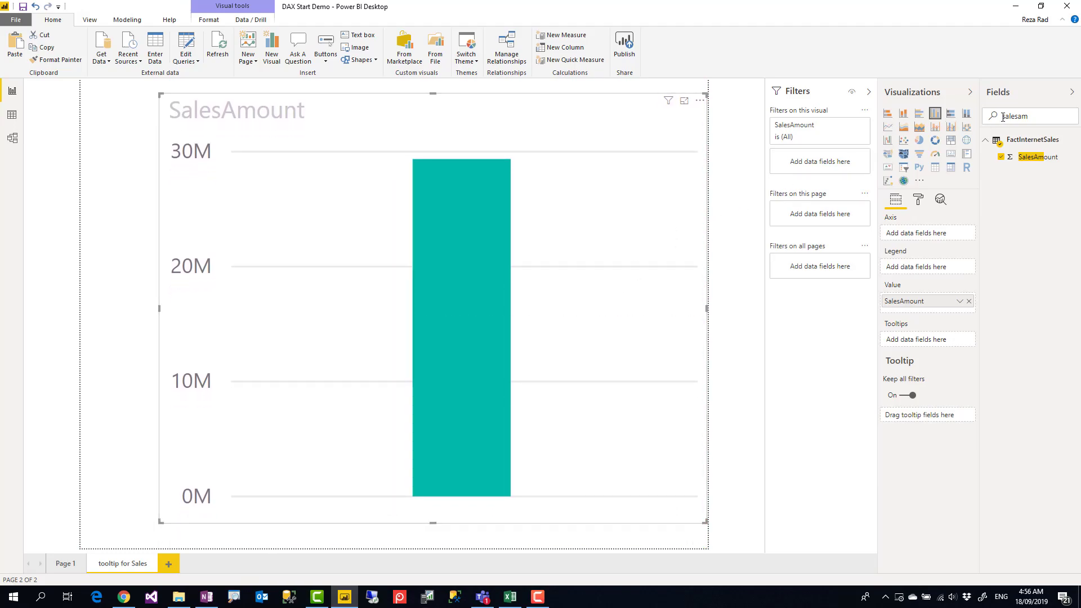
pyautogui.moveTo(1045, 116); pyautogui.dragTo(953, 117)
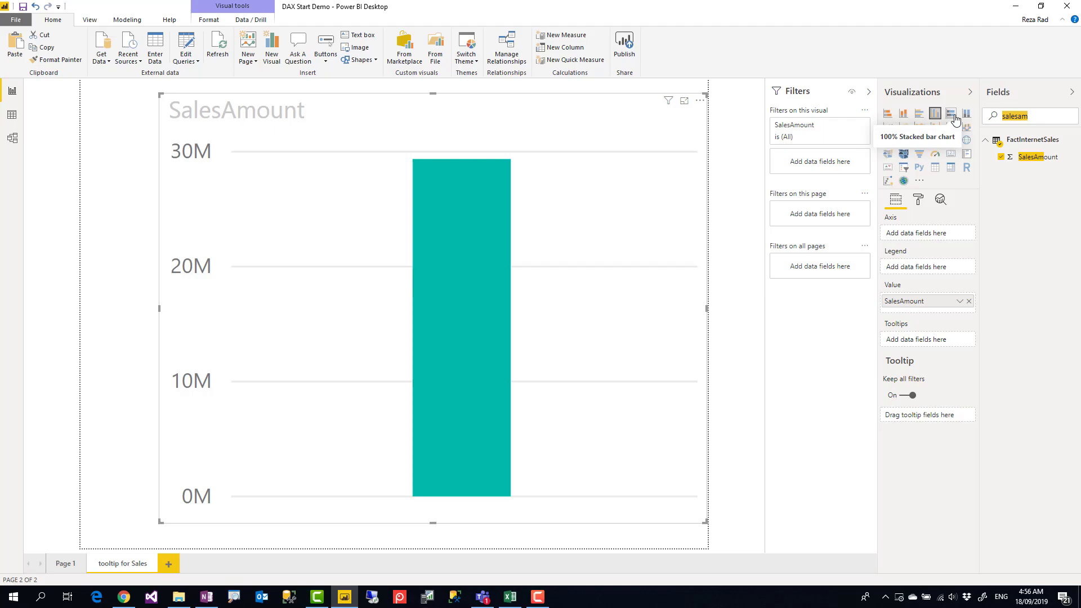
pyautogui.write('fulldate')
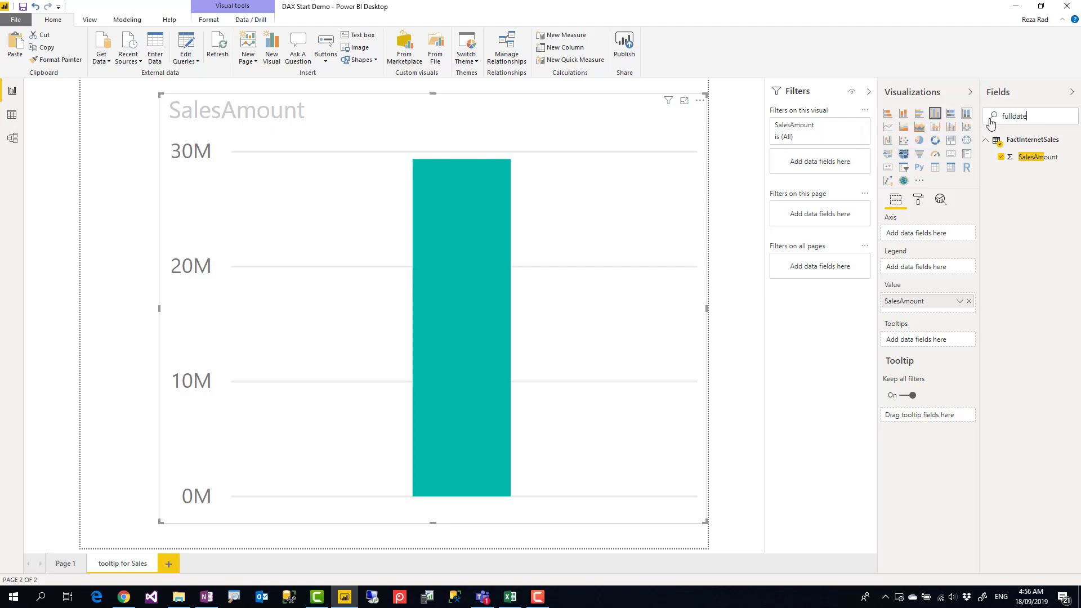
pyautogui.click(1001, 158)
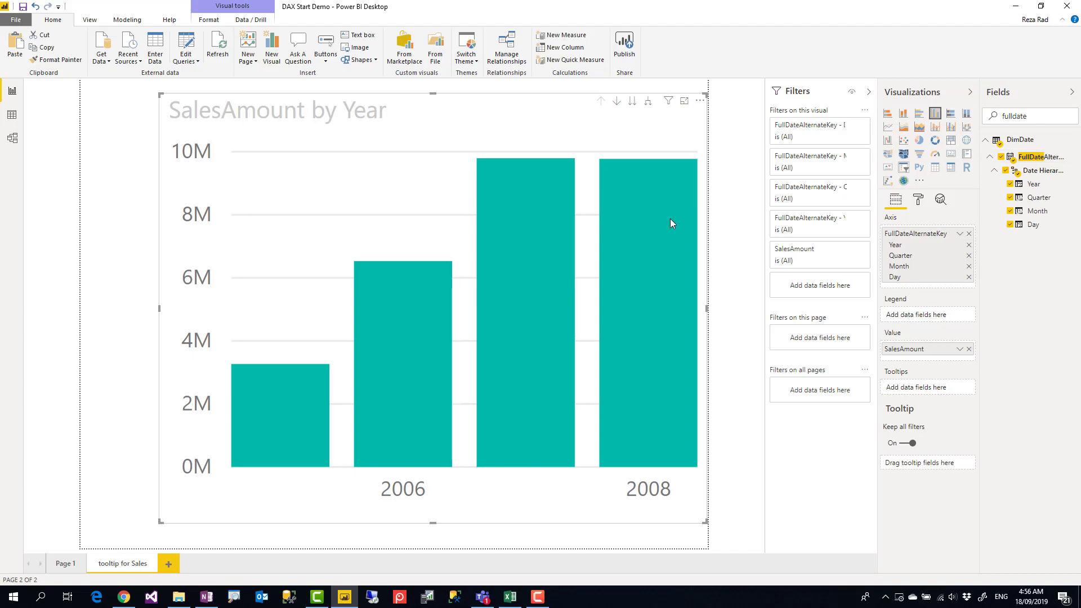
# - Resize the chart to fill the right side down to the page bottom, then add a card visual
pyautogui.moveTo(162, 94); pyautogui.dragTo(320, 81)
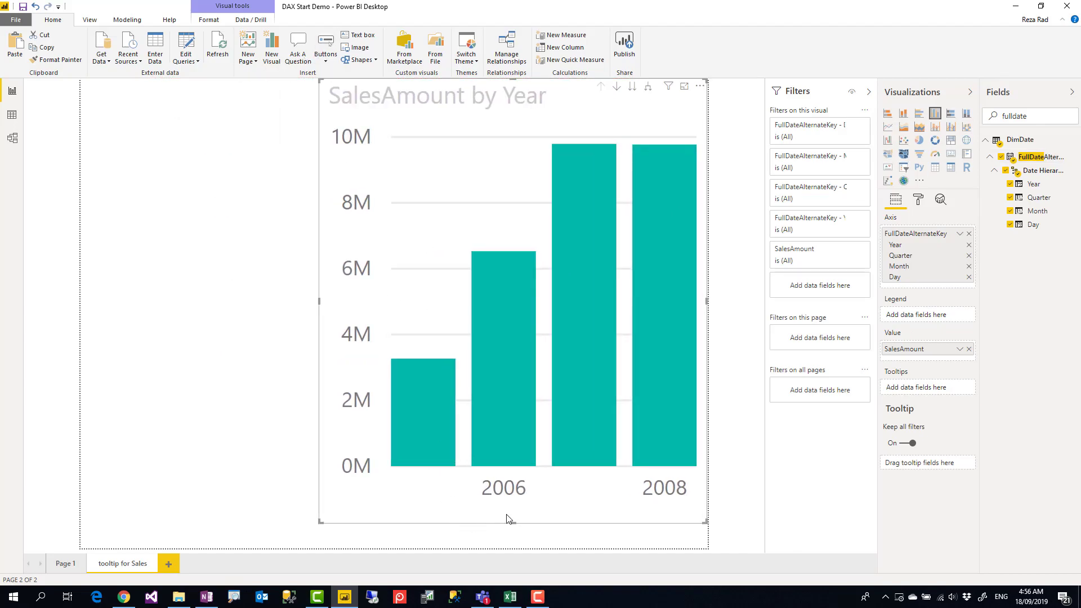
pyautogui.moveTo(512, 524); pyautogui.dragTo(507, 568)
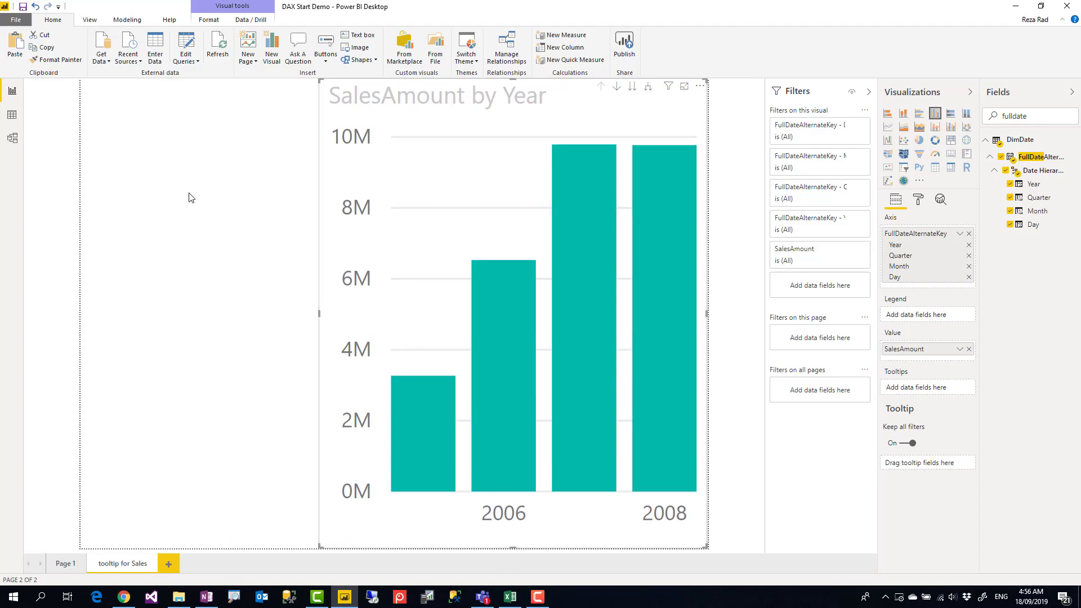
pyautogui.click(224, 197)
pyautogui.click(951, 154)
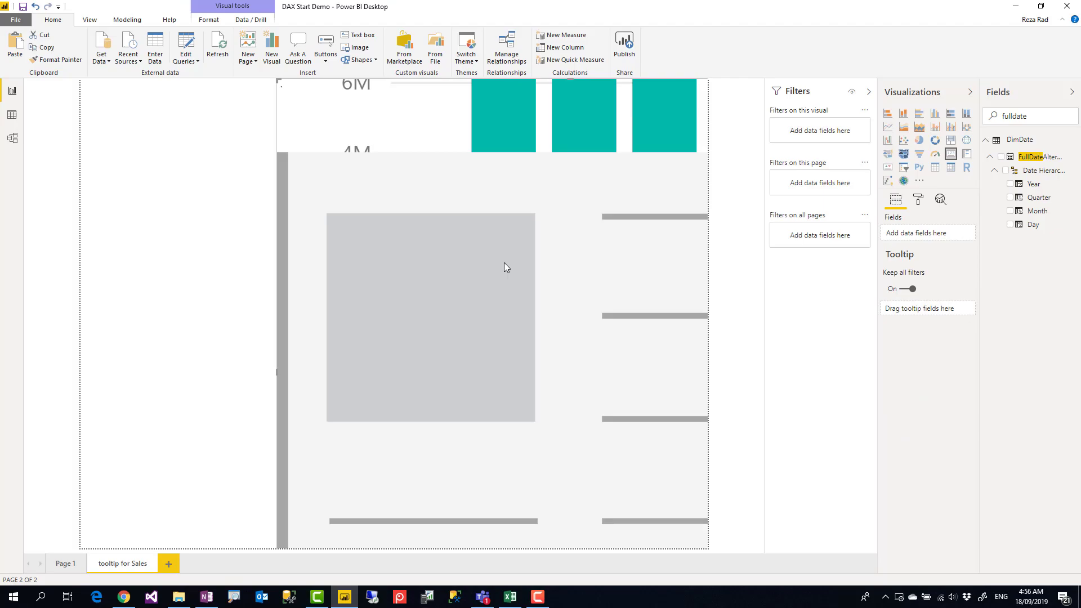
pyautogui.moveTo(409, 340); pyautogui.dragTo(192, 350)
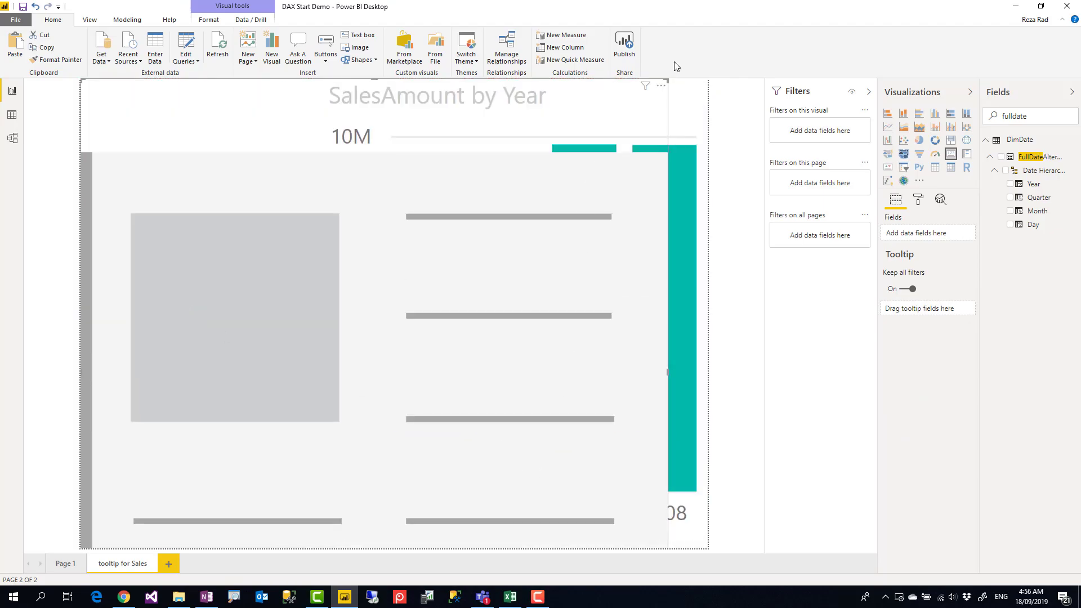
# - Size the card in the top-left corner and show SalesAmount in it
pyautogui.moveTo(667, 80); pyautogui.dragTo(278, 480)
pyautogui.moveTo(174, 528); pyautogui.dragTo(162, 96)
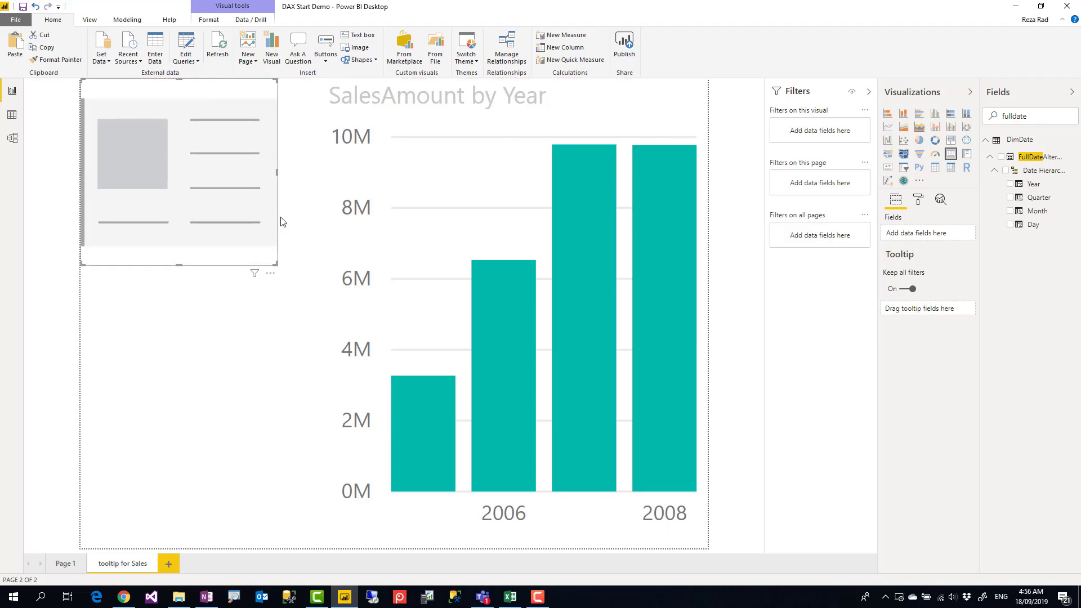
pyautogui.moveTo(276, 264); pyautogui.dragTo(287, 289)
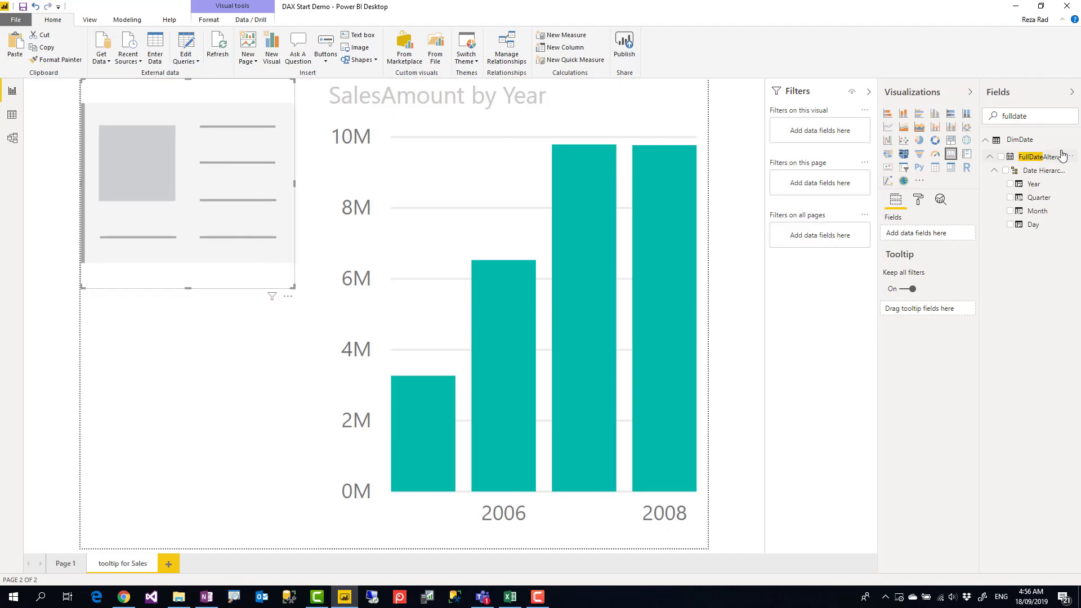
pyautogui.doubleClick(1021, 115)
pyautogui.write('salesam')
pyautogui.click(1001, 158)
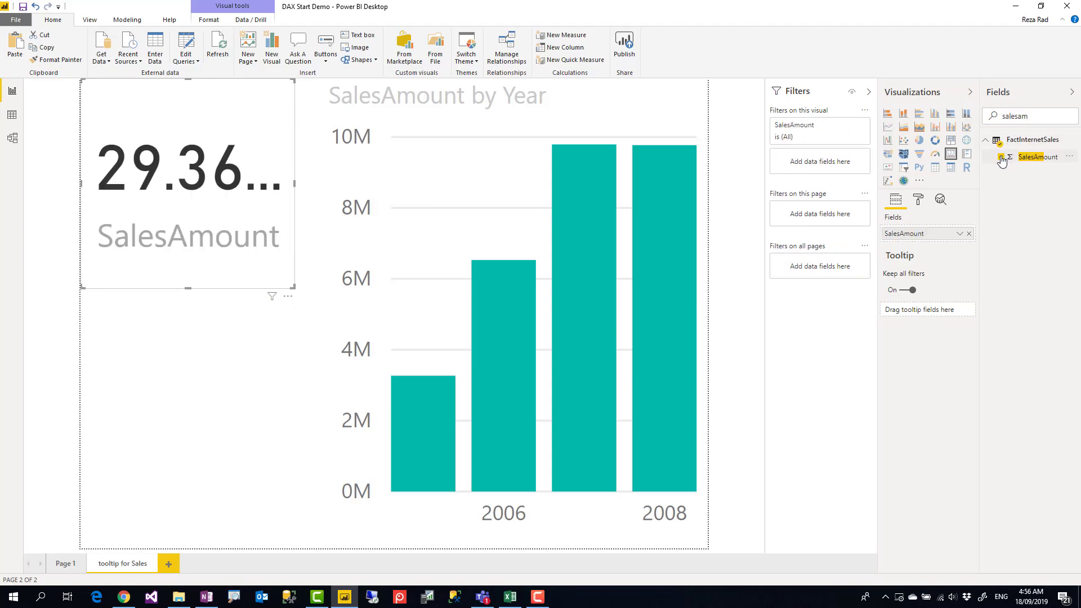
# - Set the card's Category label to 10 pt and Data label to 21 pt
pyautogui.click(918, 199)
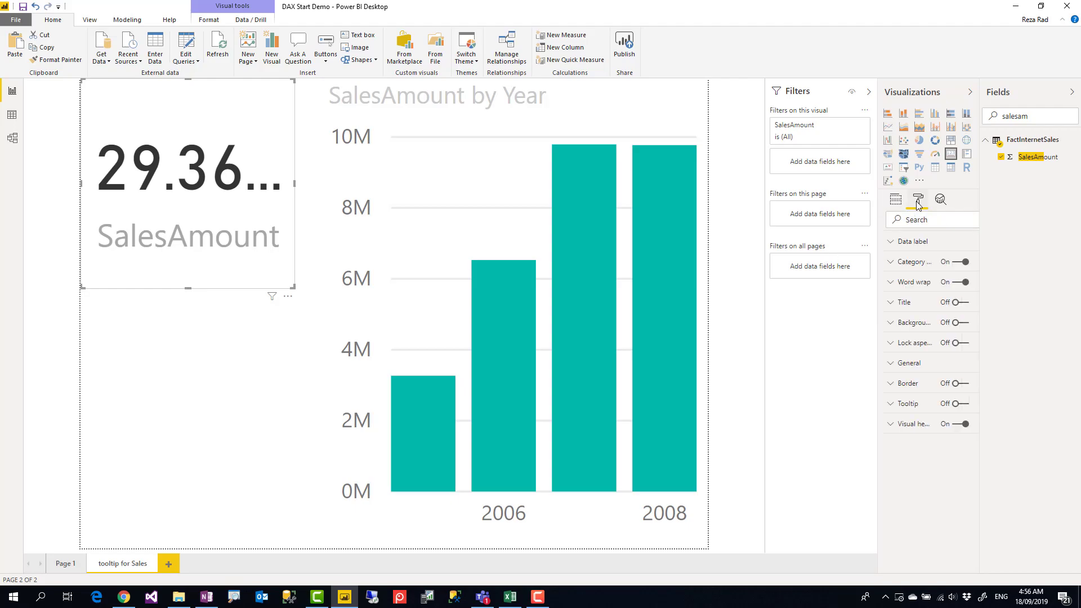
pyautogui.click(899, 263)
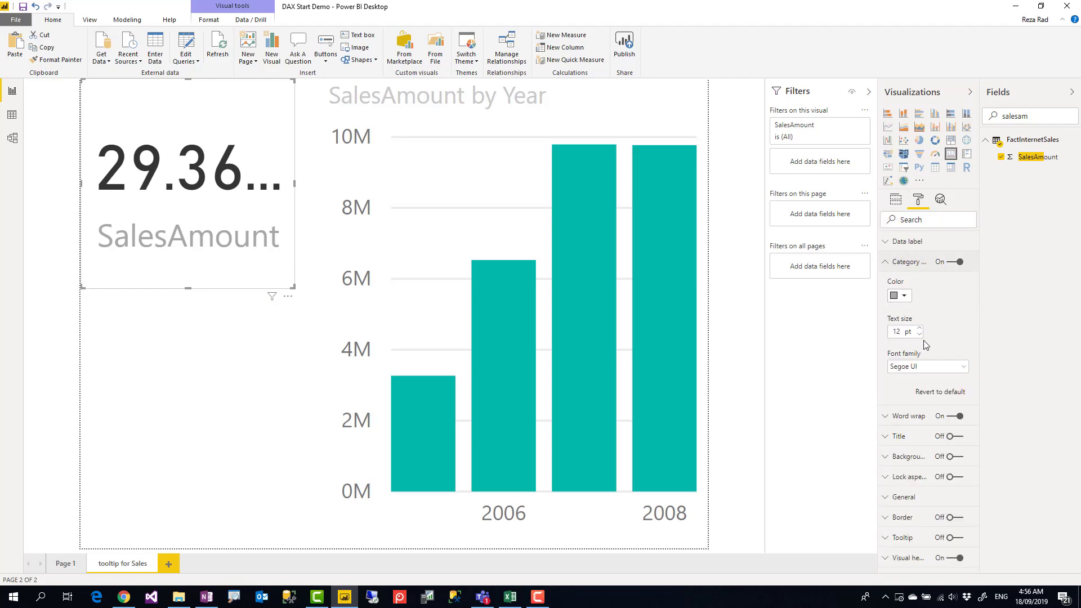
pyautogui.click(920, 334)
pyautogui.click(919, 334)
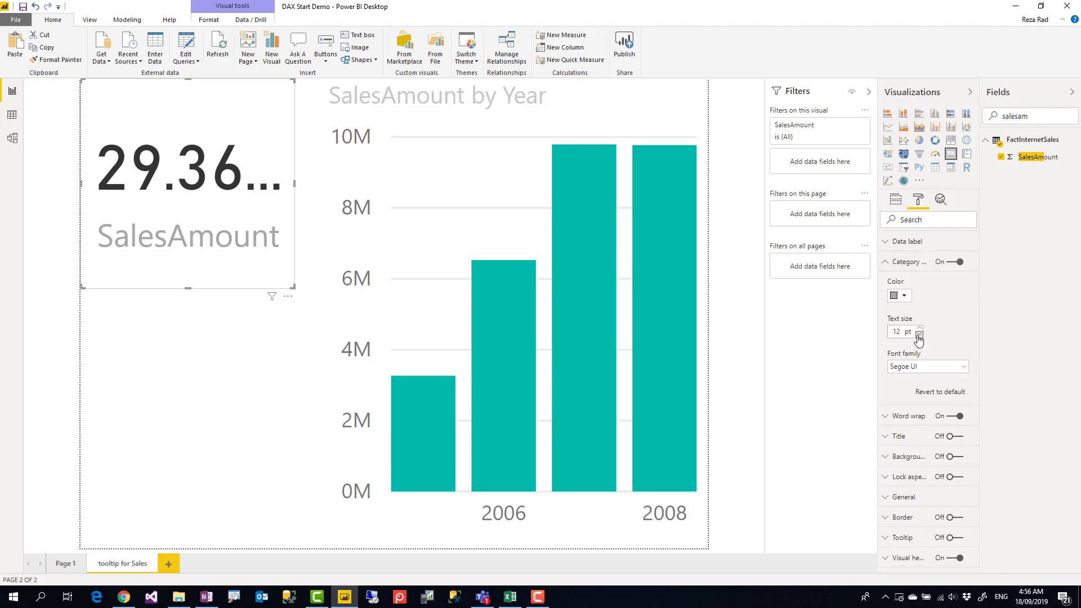
pyautogui.click(891, 247)
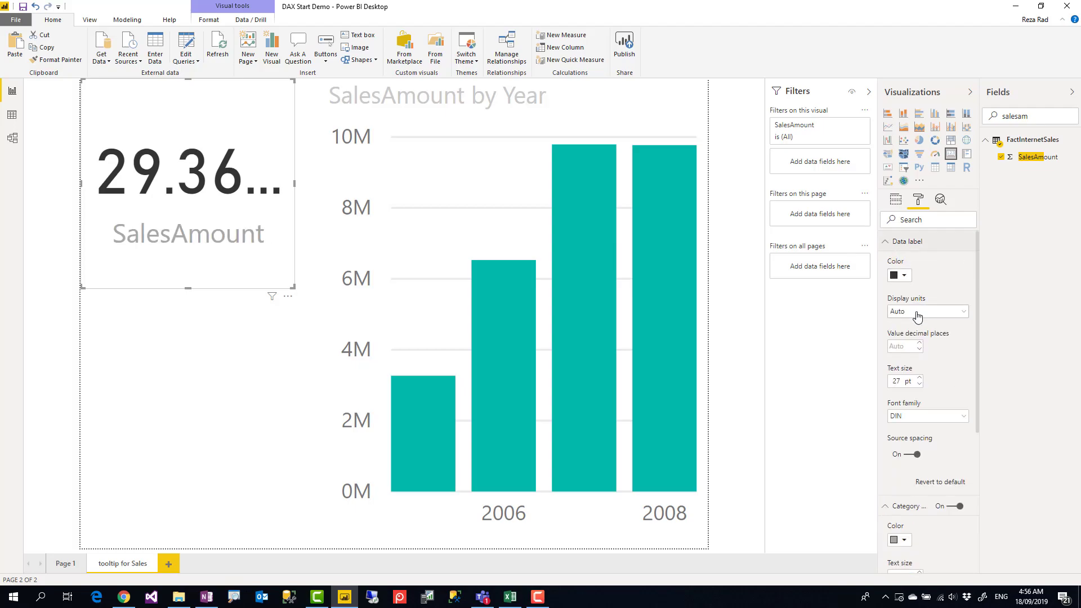
pyautogui.click(919, 385)
pyautogui.click(919, 384)
pyautogui.click(918, 385)
pyautogui.click(919, 385)
pyautogui.click(918, 384)
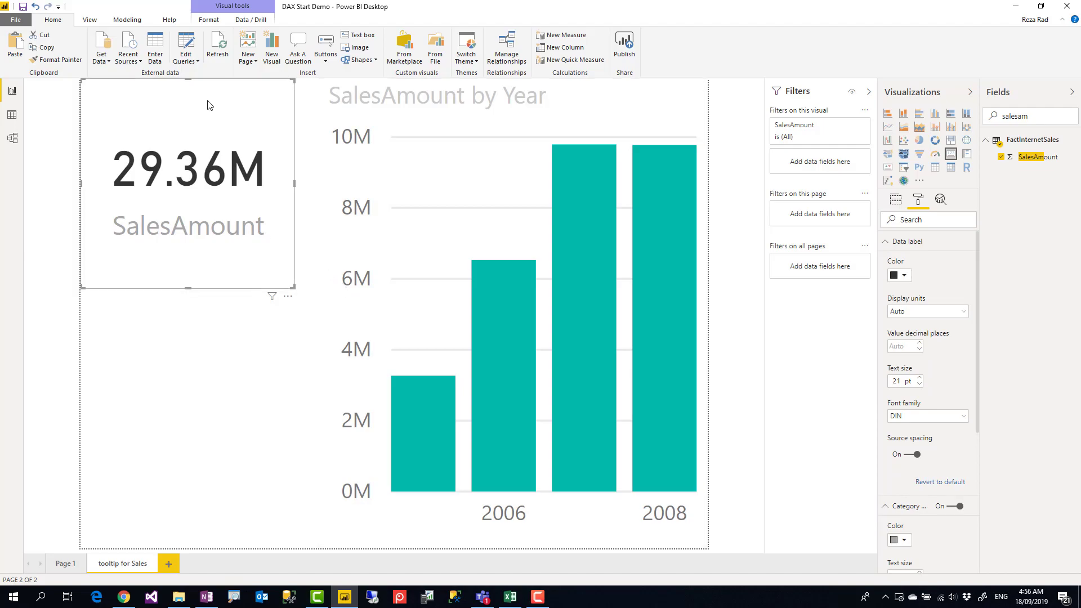
# - Duplicate the card below the original and switch its field to OrderQuantity
pyautogui.hotkey('ctrl', 'c')
pyautogui.hotkey('ctrl', 'v')
pyautogui.moveTo(183, 218); pyautogui.dragTo(170, 467)
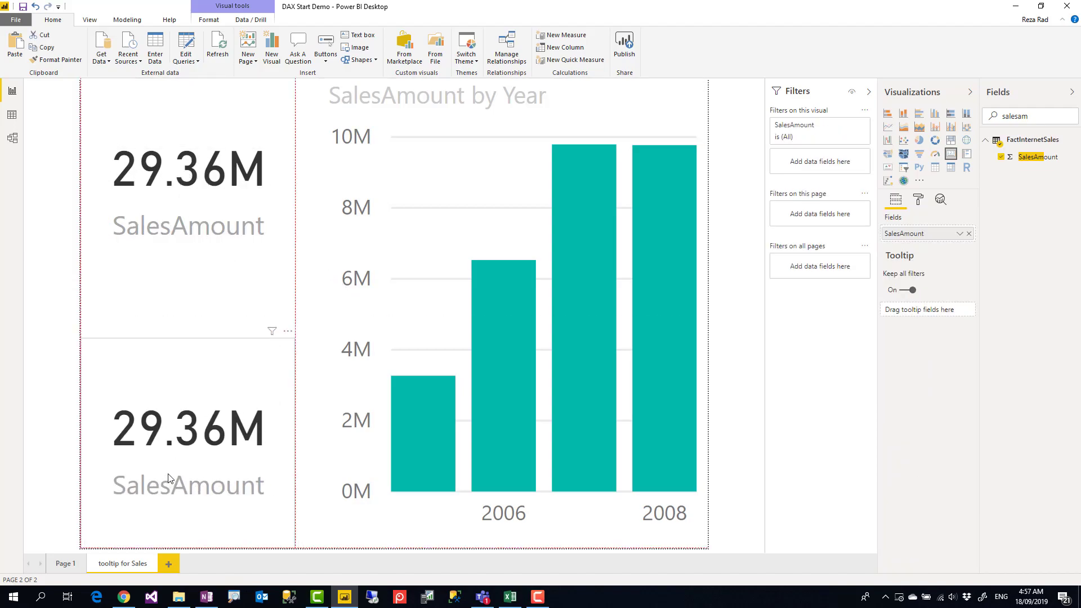
pyautogui.doubleClick(1024, 117)
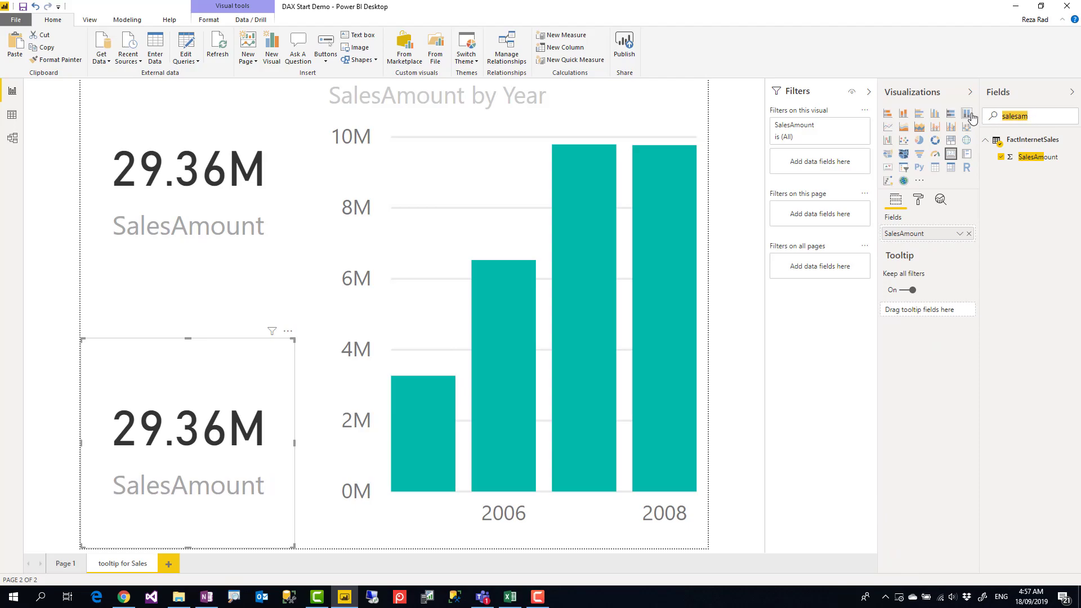
pyautogui.write('orderqua')
pyautogui.moveTo(1024, 158); pyautogui.dragTo(925, 241)
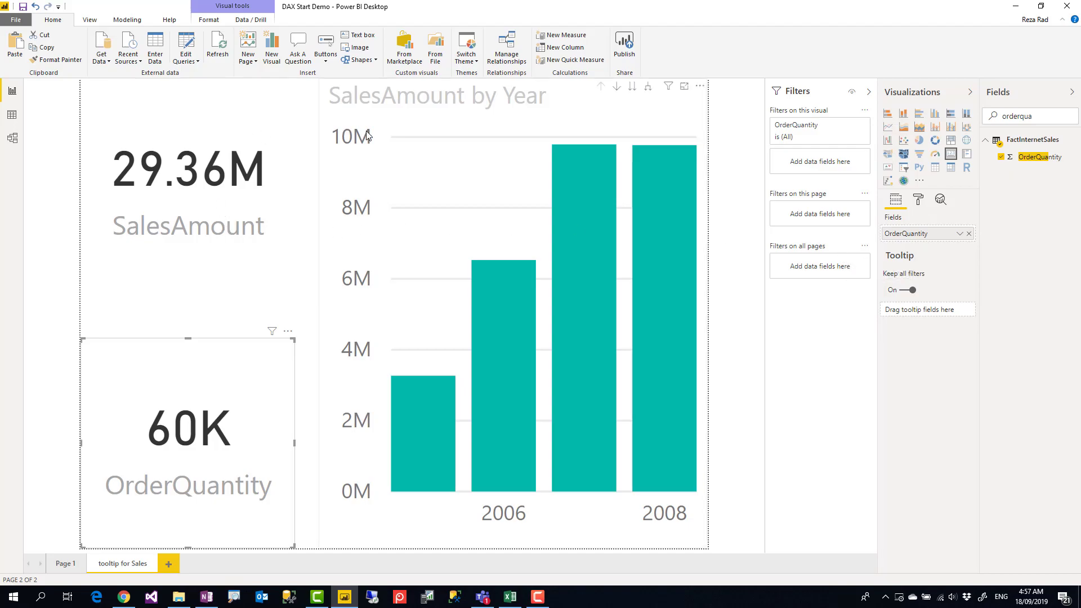
# - Set the Page background to the yellow theme colour with 75% transparency
pyautogui.click(212, 317)
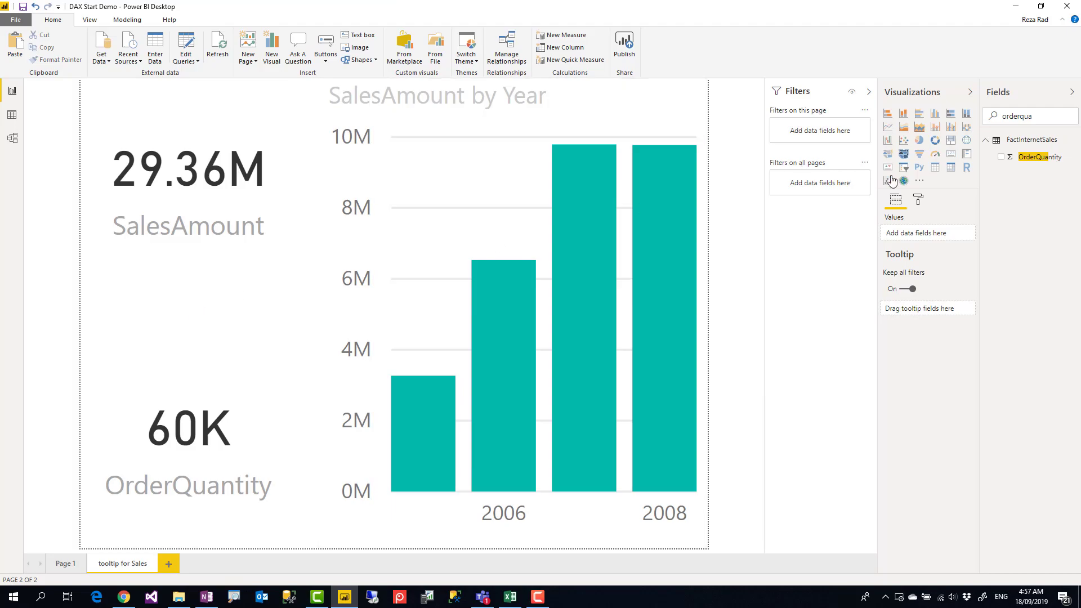
pyautogui.click(918, 201)
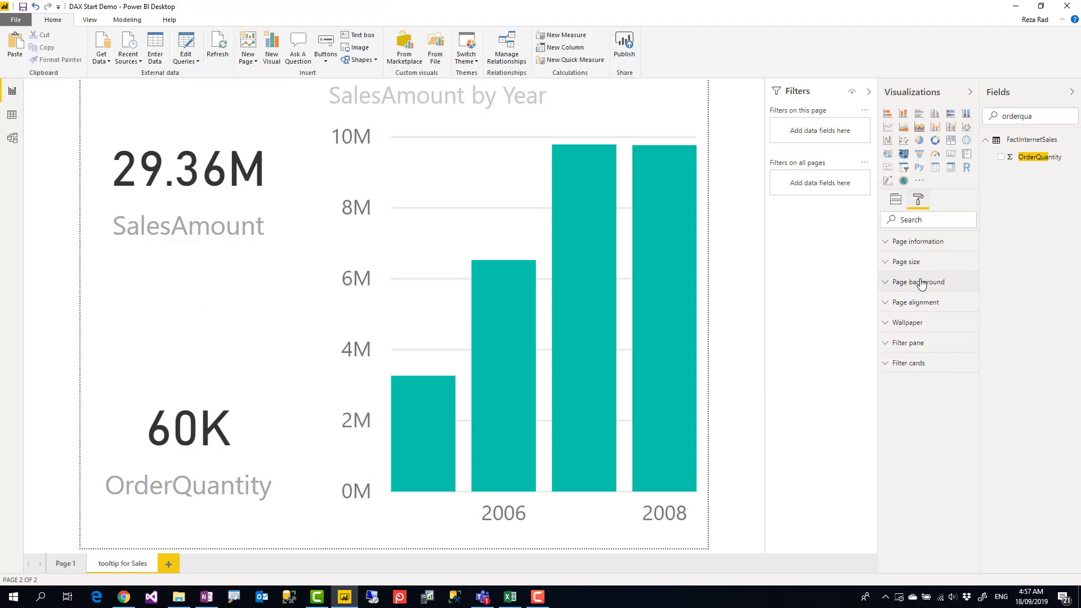
pyautogui.click(894, 283)
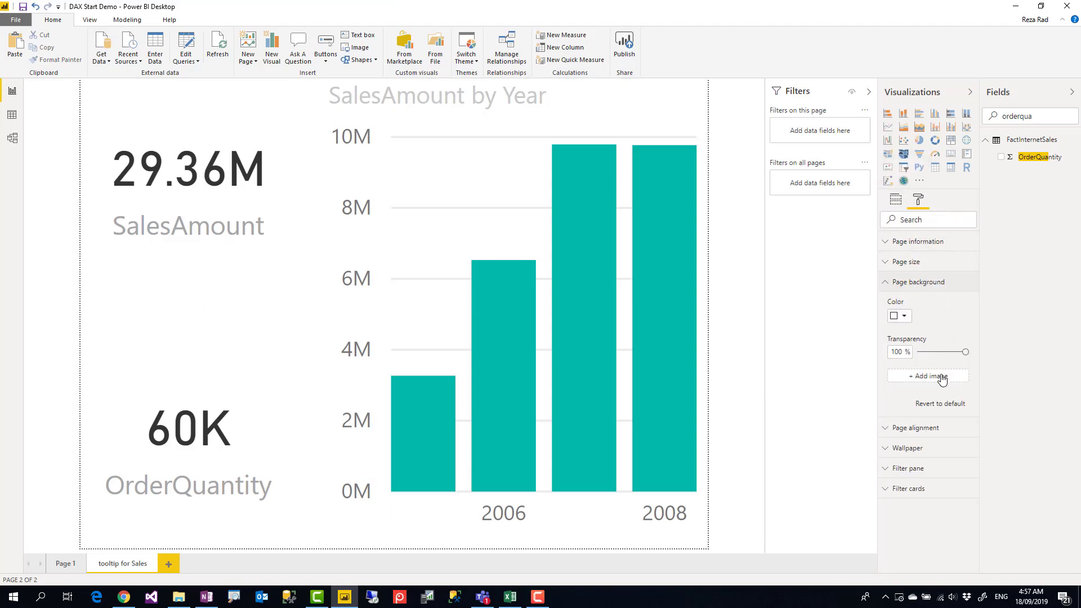
pyautogui.click(899, 316)
pyautogui.click(933, 342)
pyautogui.moveTo(967, 352); pyautogui.dragTo(955, 352)
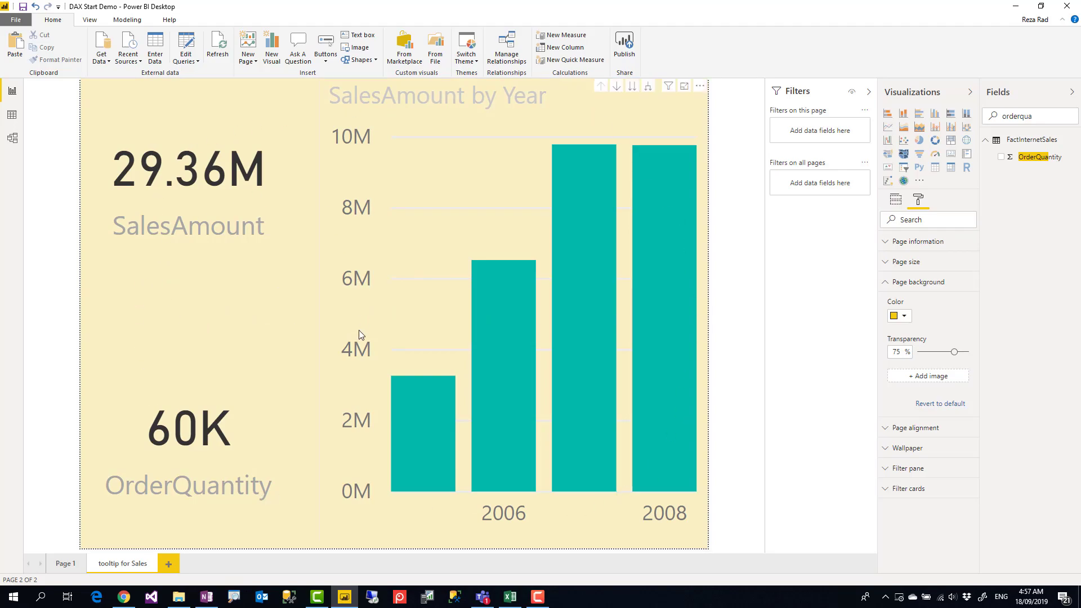
# - On Page 1, set the top-left chart's tooltip to Report page type using 'tooltip for Sales'
pyautogui.click(62, 568)
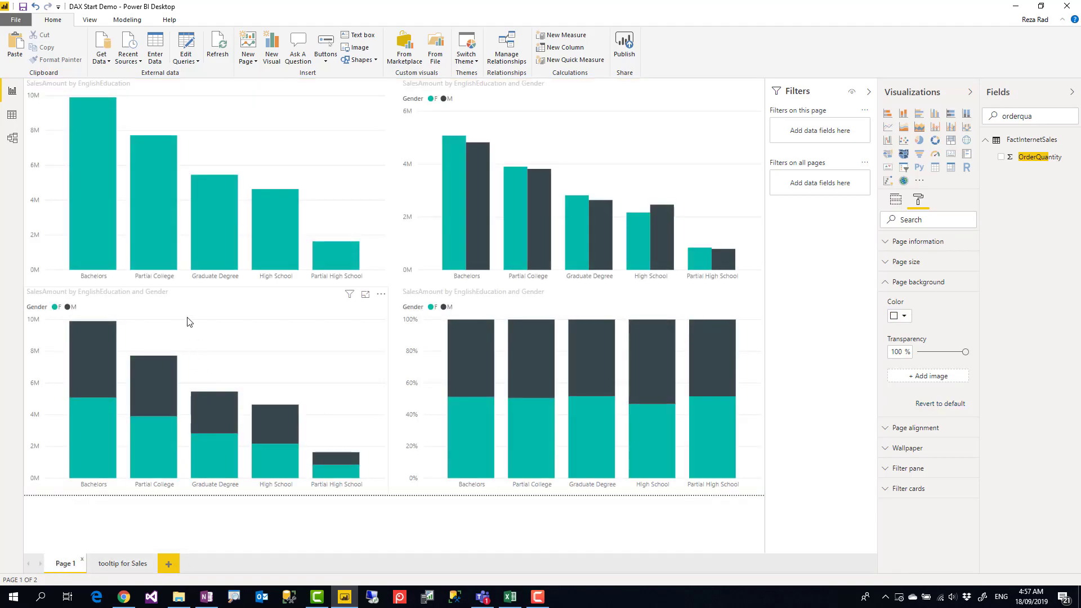
pyautogui.click(269, 126)
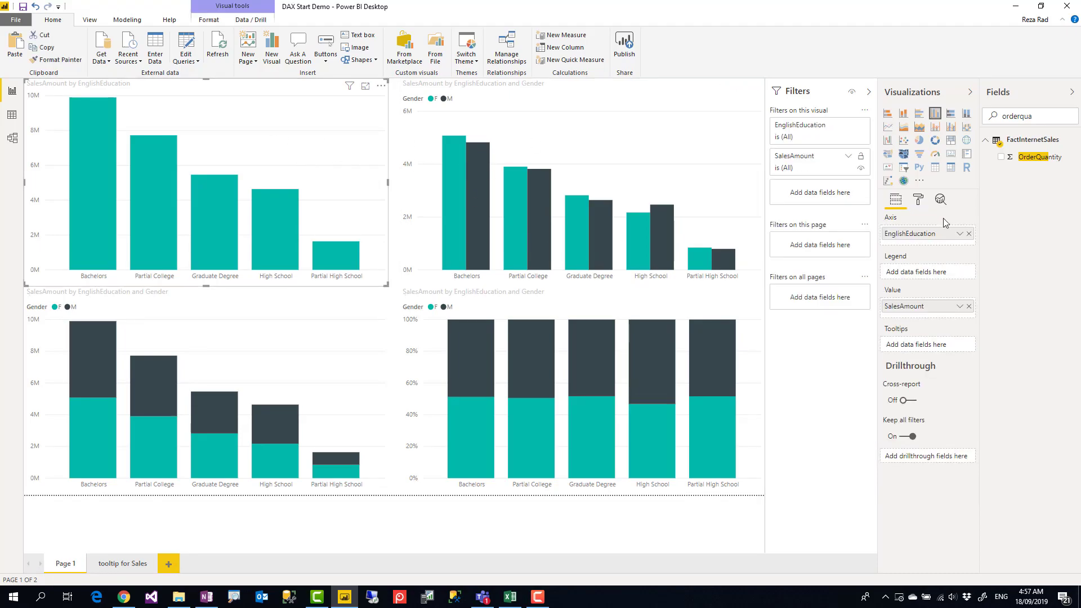
pyautogui.click(918, 201)
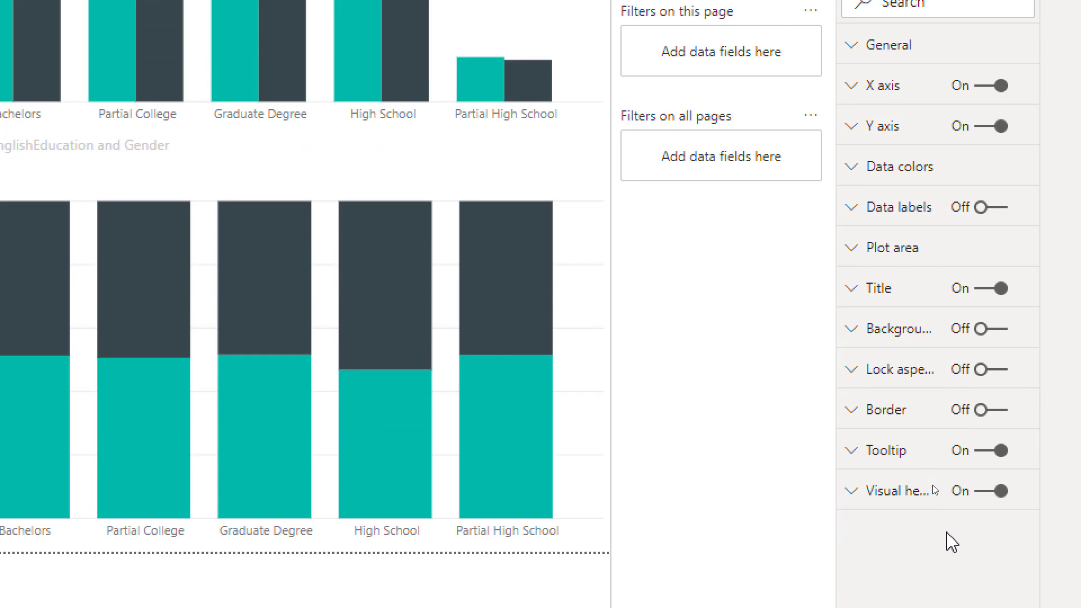
pyautogui.click(887, 449)
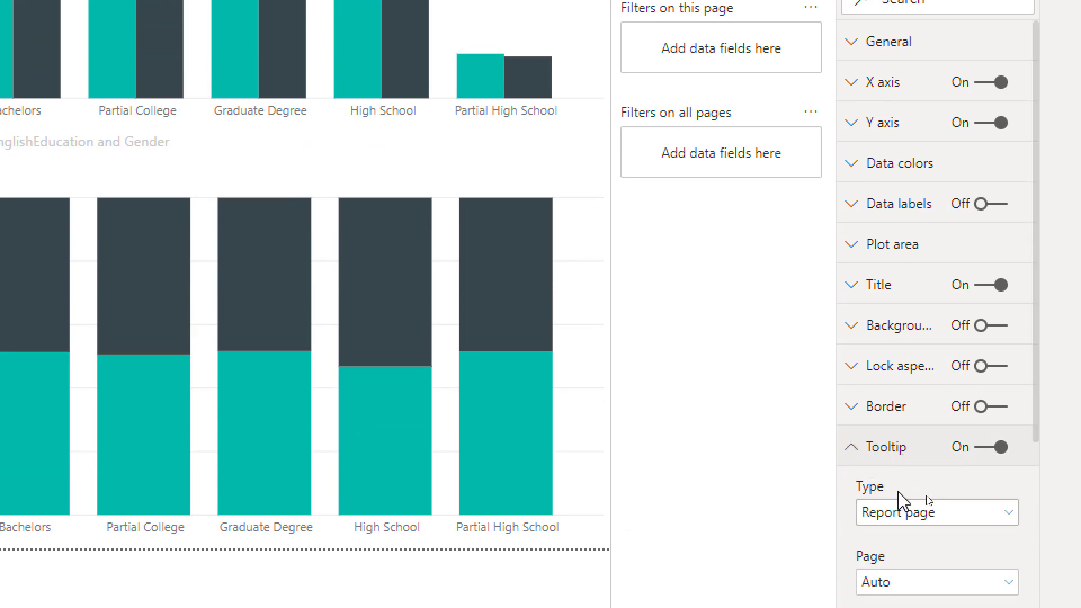
pyautogui.scroll(-2, 895, 363)
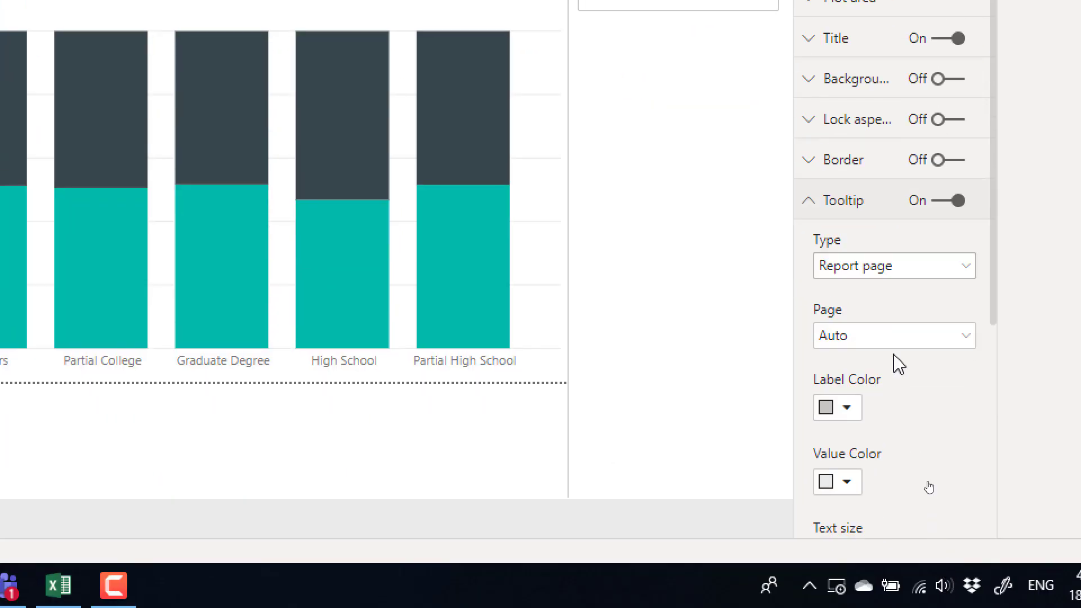
pyautogui.scroll(-1, 899, 365)
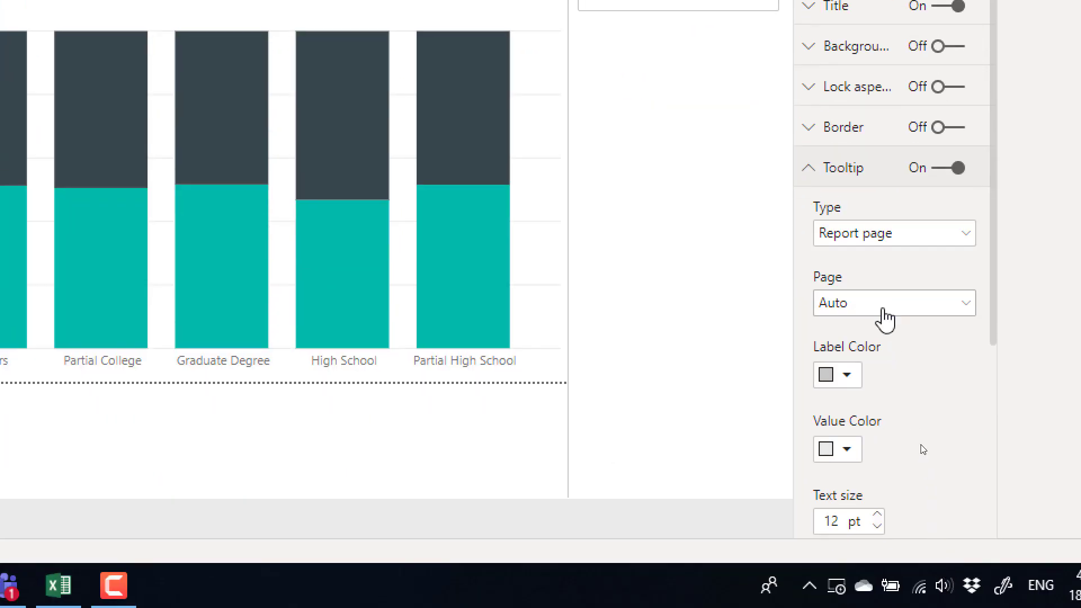
pyautogui.click(850, 235)
pyautogui.click(849, 238)
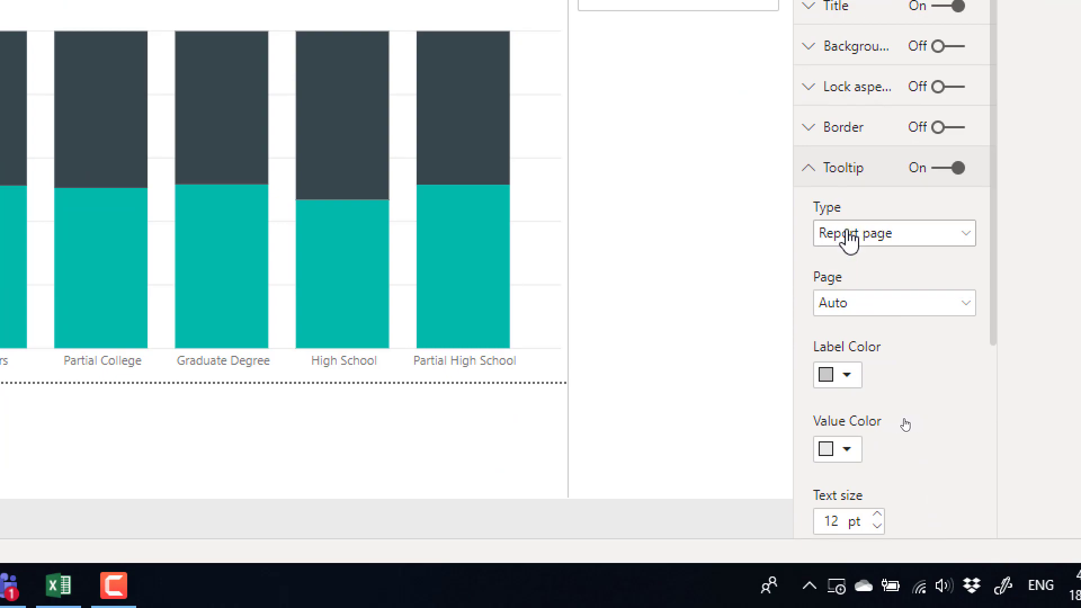
pyautogui.click(874, 315)
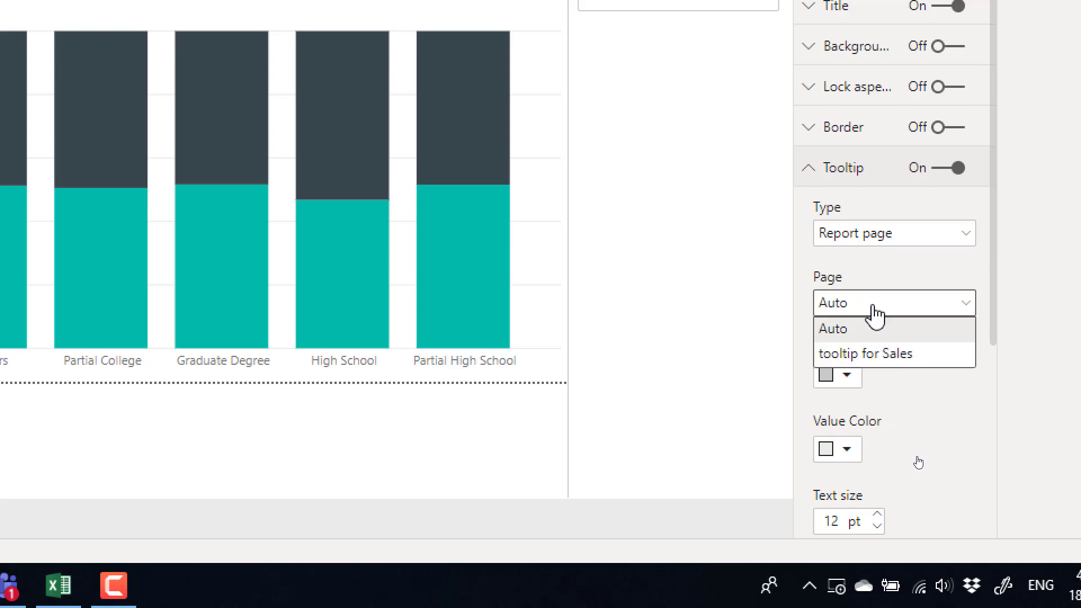
pyautogui.click(874, 355)
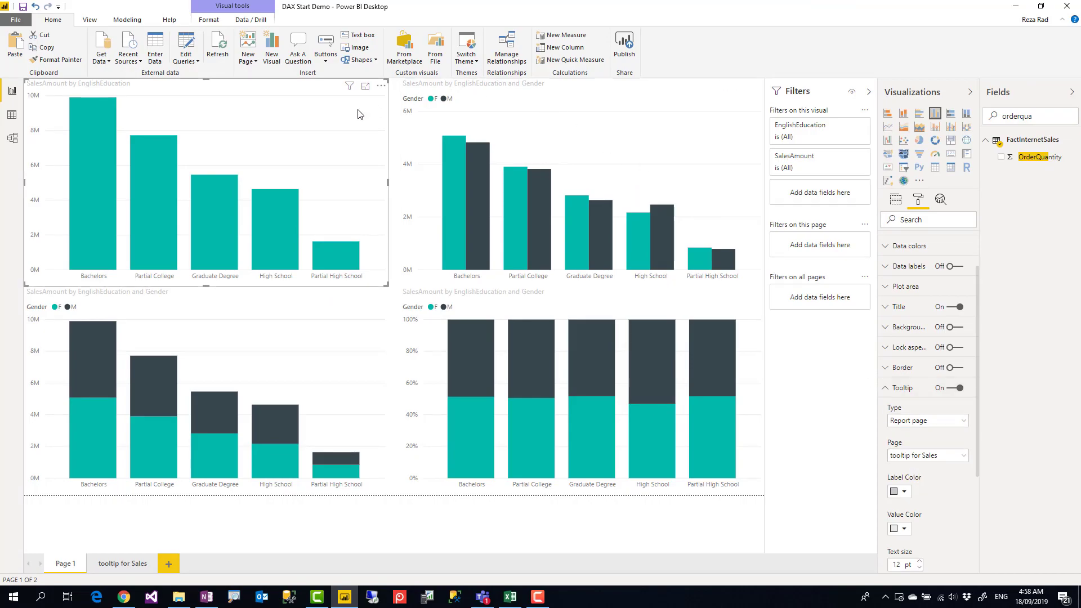
pyautogui.moveTo(279, 222)
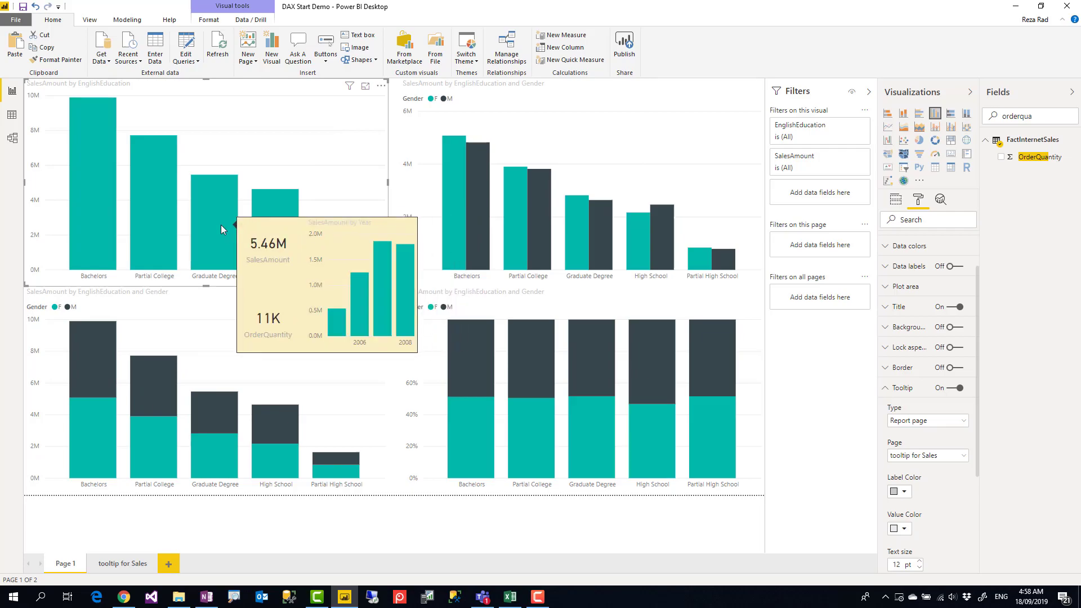
pyautogui.moveTo(161, 224)
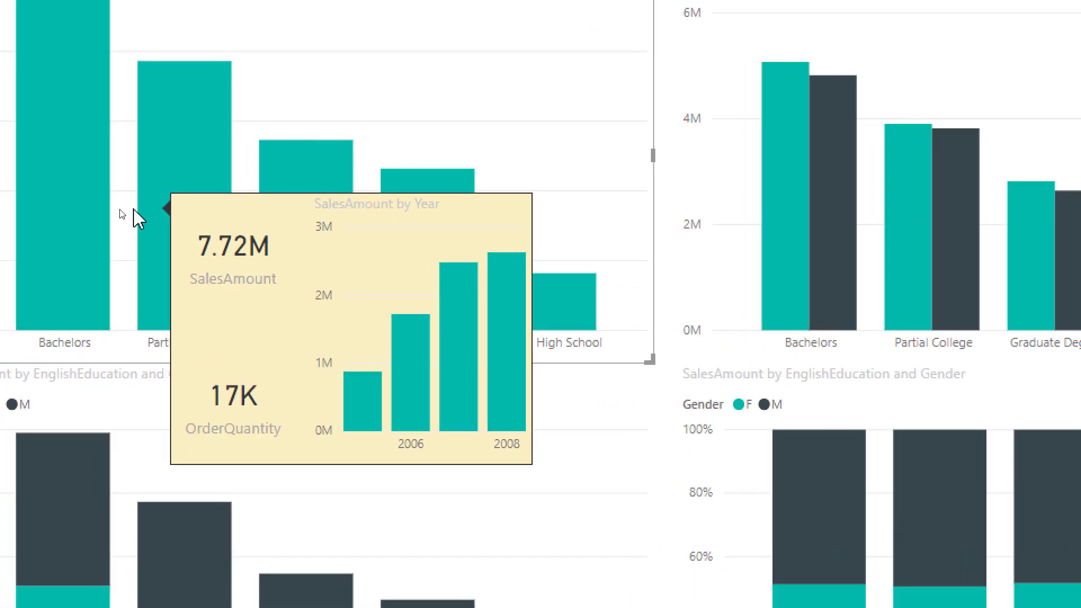
pyautogui.moveTo(79, 206)
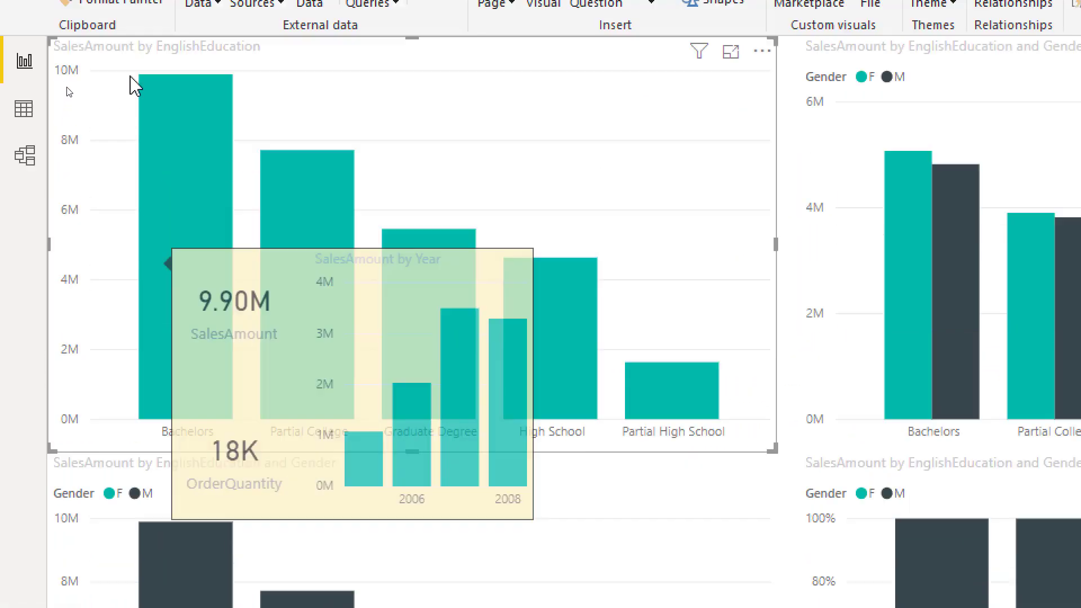
pyautogui.moveTo(170, 239)
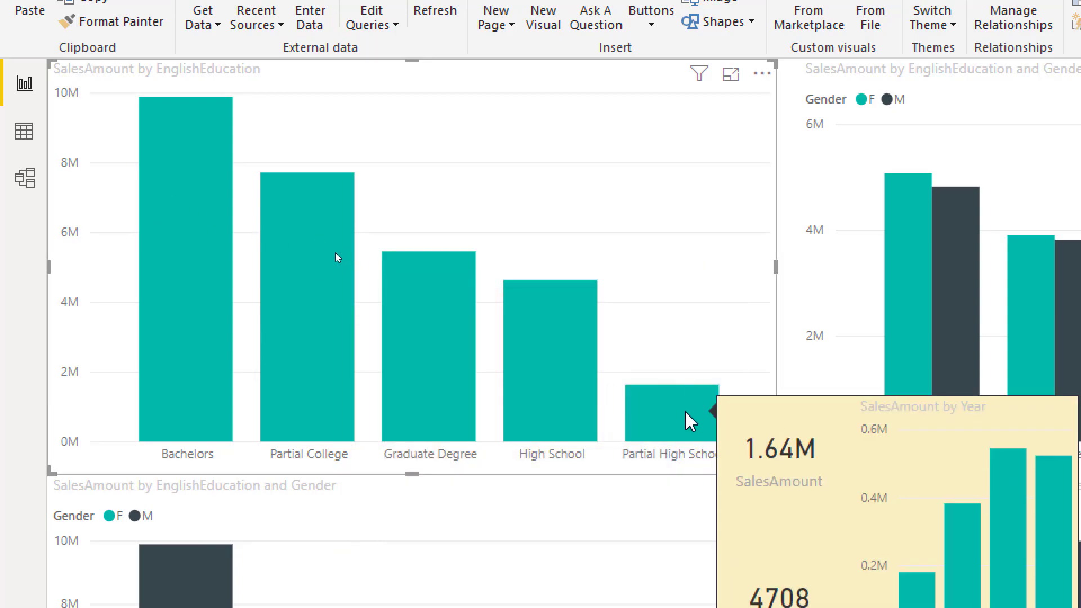
pyautogui.moveTo(518, 355)
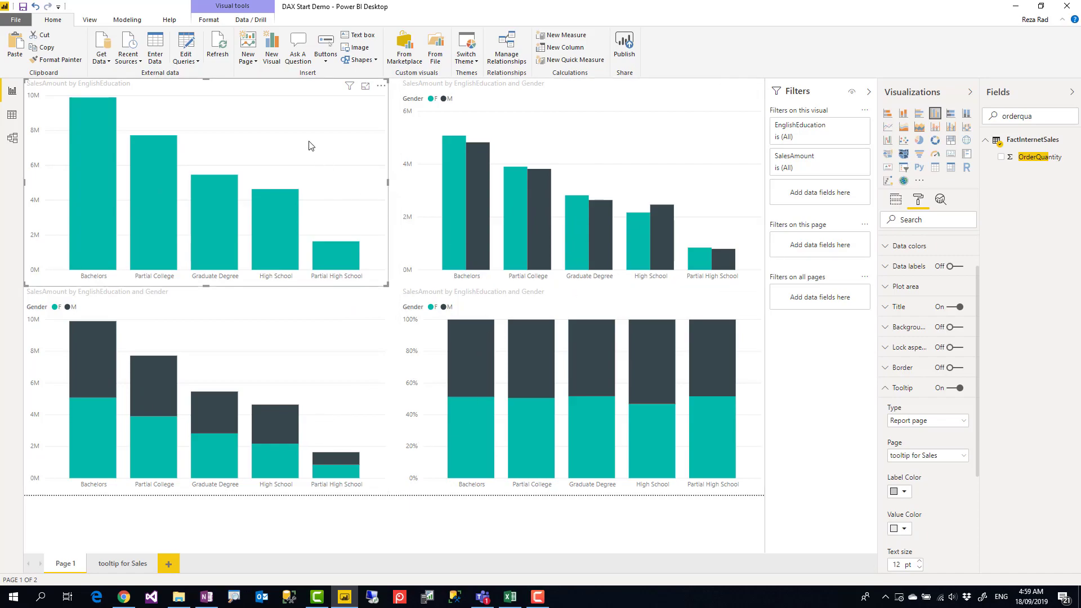
# - Hide the tooltip Sales page from its tab's context menu
pyautogui.moveTo(331, 253)
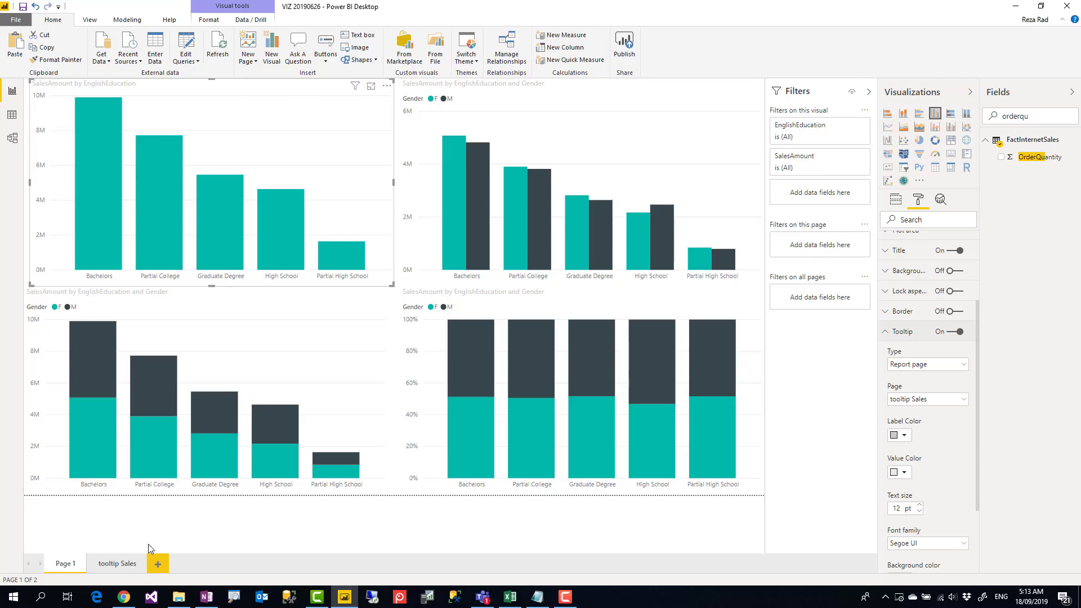
pyautogui.click(124, 564)
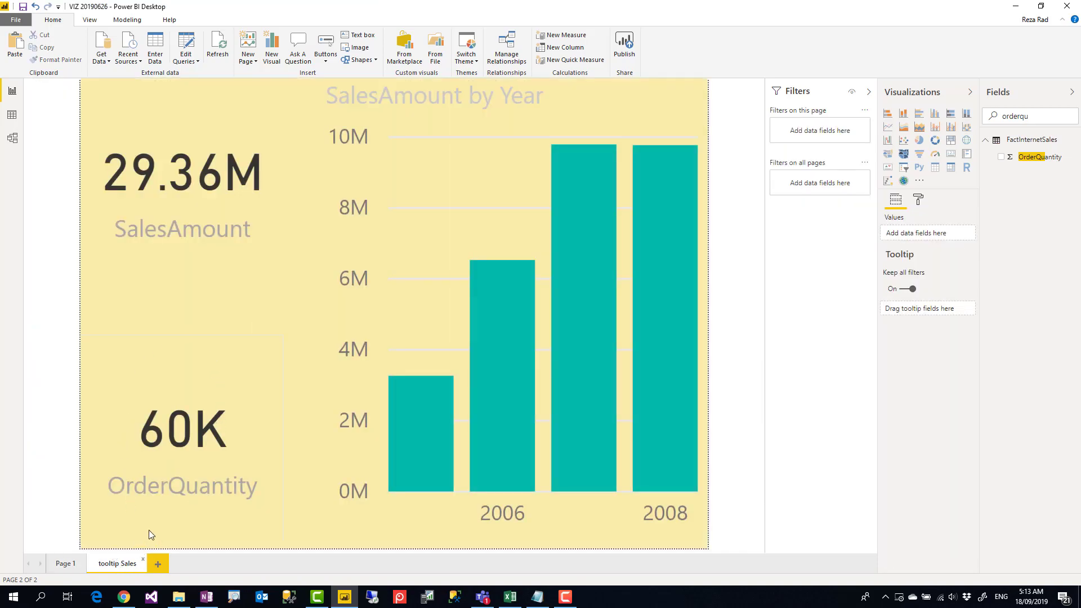
pyautogui.rightClick(119, 570)
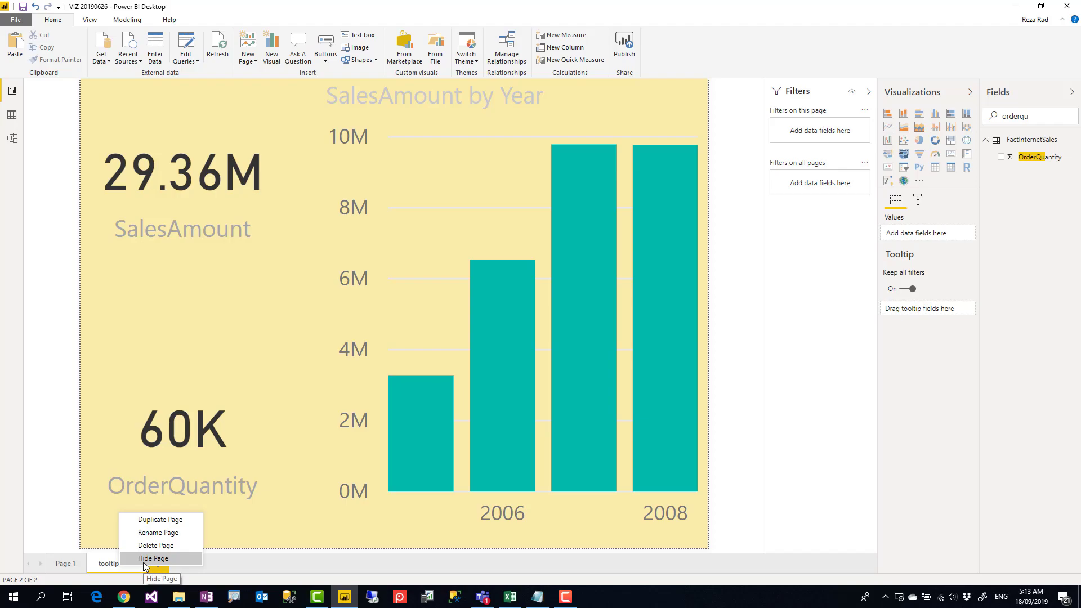
pyautogui.click(144, 560)
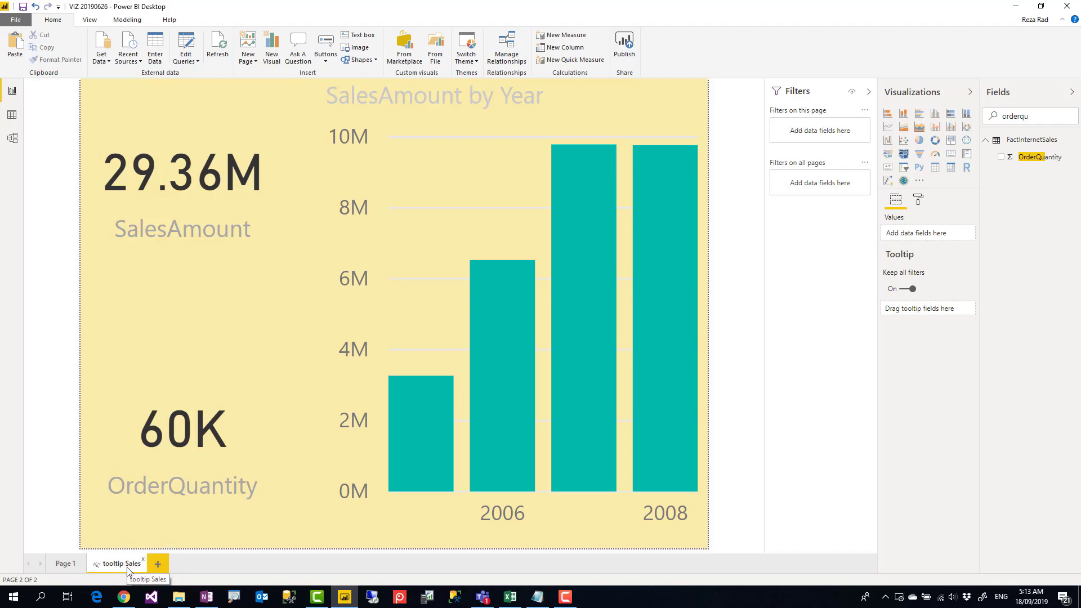
# - On Page 1, preview the yellow tooltip on Graduate Degree: 5.46M SalesAmount, 11K OrderQuantity
pyautogui.click(65, 564)
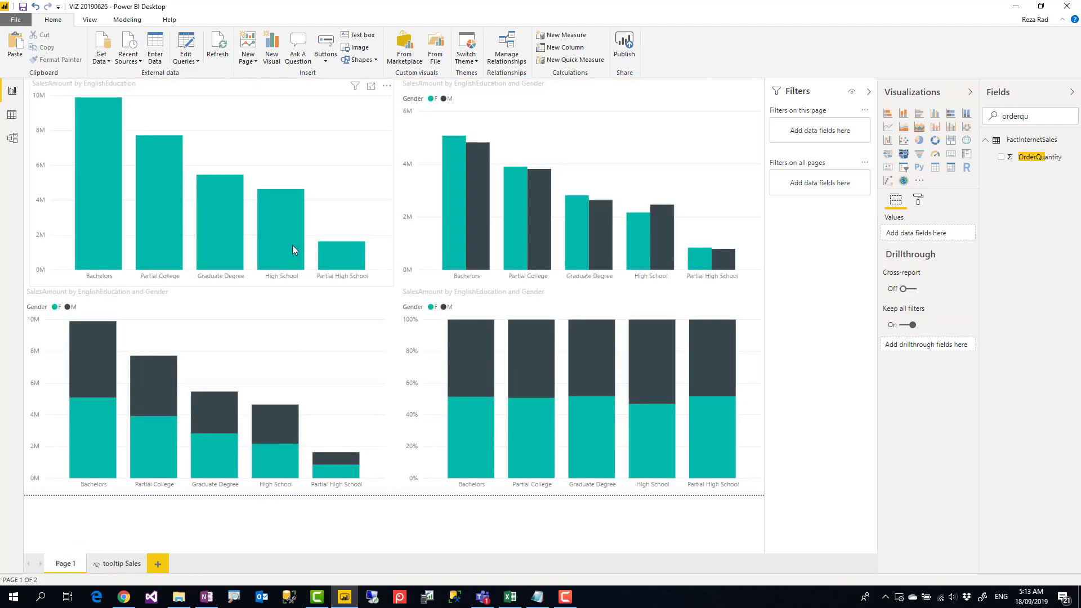
pyautogui.moveTo(224, 241)
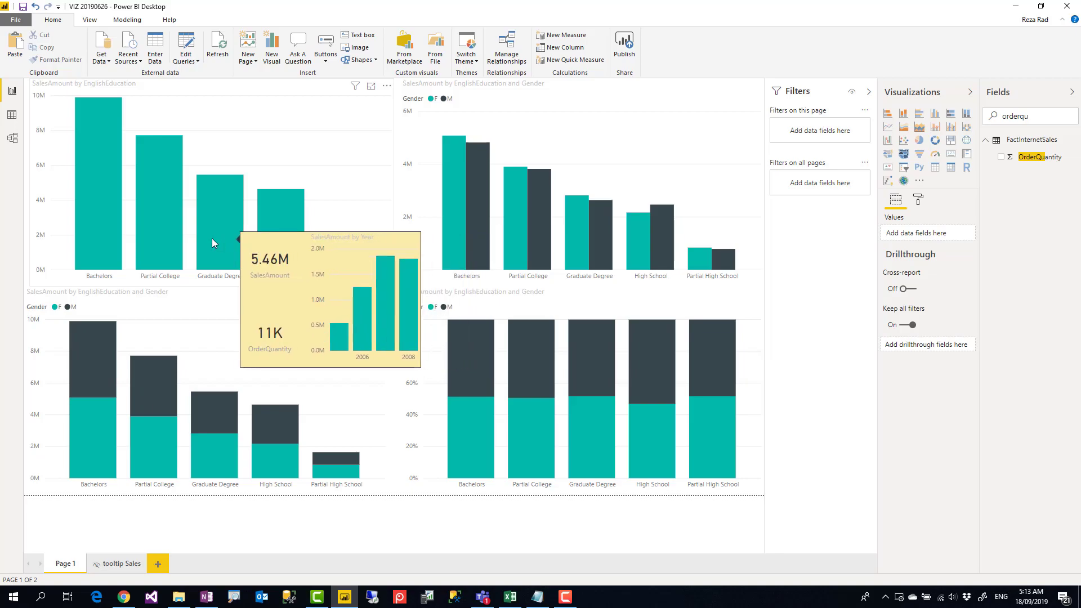